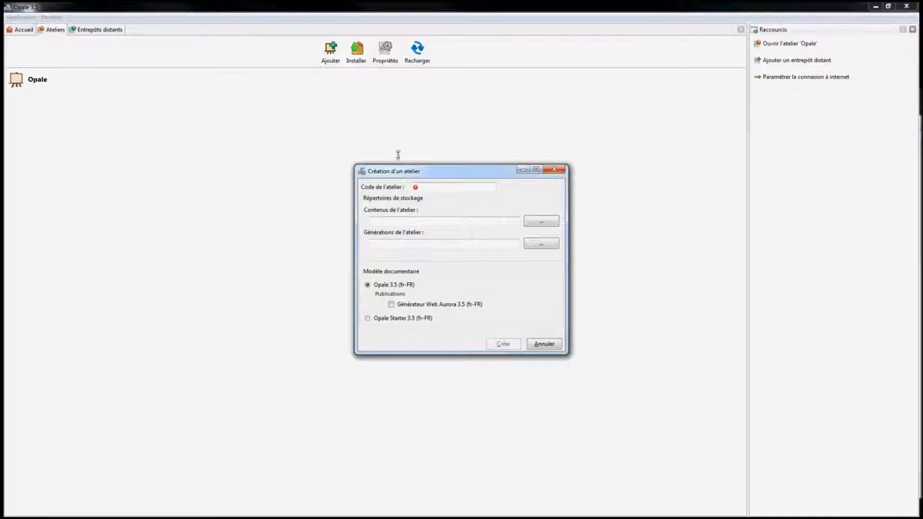
# - Create a workshop with the code "cours" using the Opale 3.5 document model, and open it
pyautogui.write('cours')
pyautogui.click(503, 344)
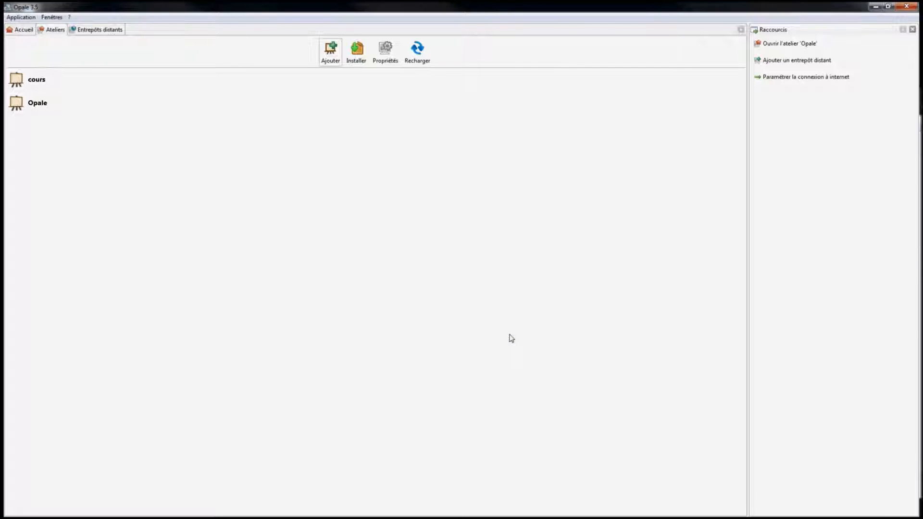
pyautogui.doubleClick(42, 82)
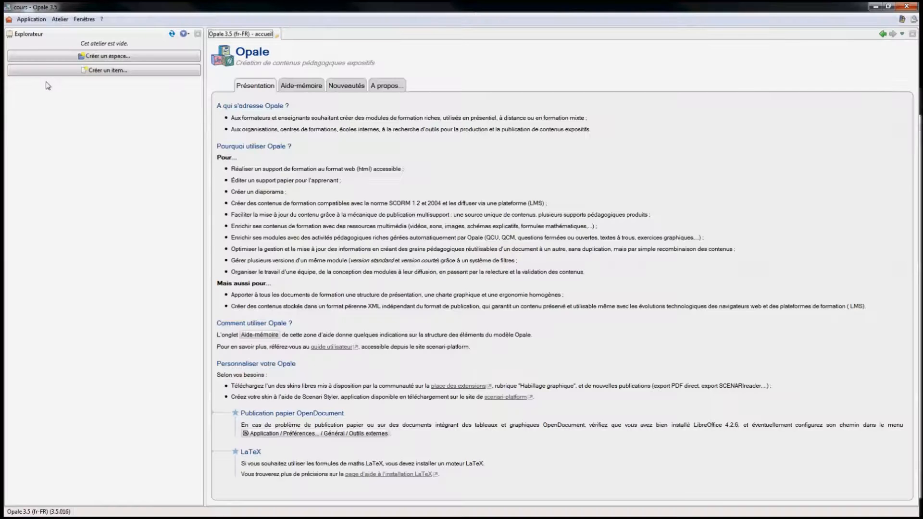
# - Create a space named "classe 1" at the root of the workshop
pyautogui.click(106, 59)
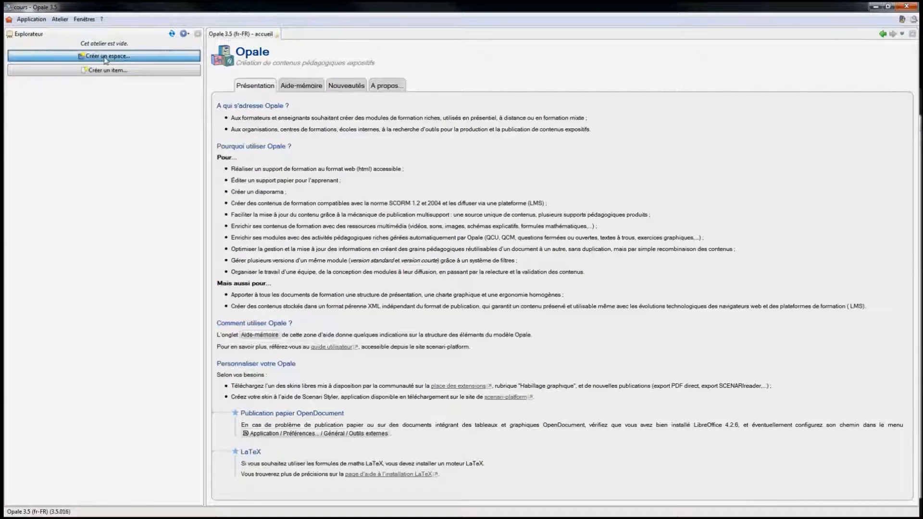
pyautogui.write('c')
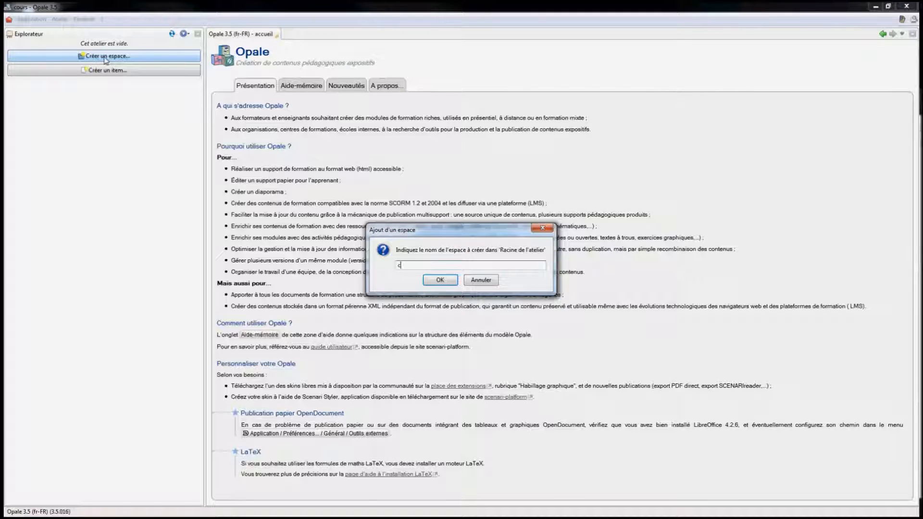
pyautogui.write('lasse 1')
pyautogui.click(440, 281)
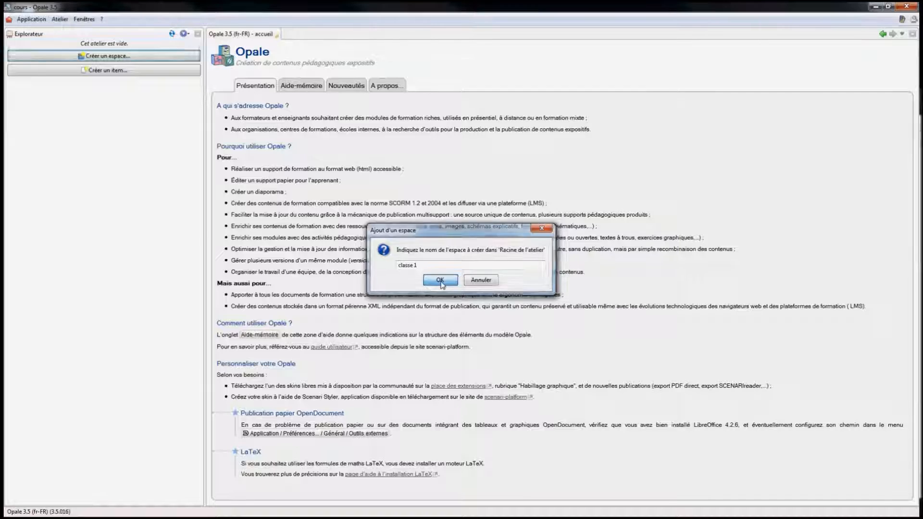
# - Create a sub-space named "activite_pont" inside the classe 1 space
pyautogui.click(34, 49)
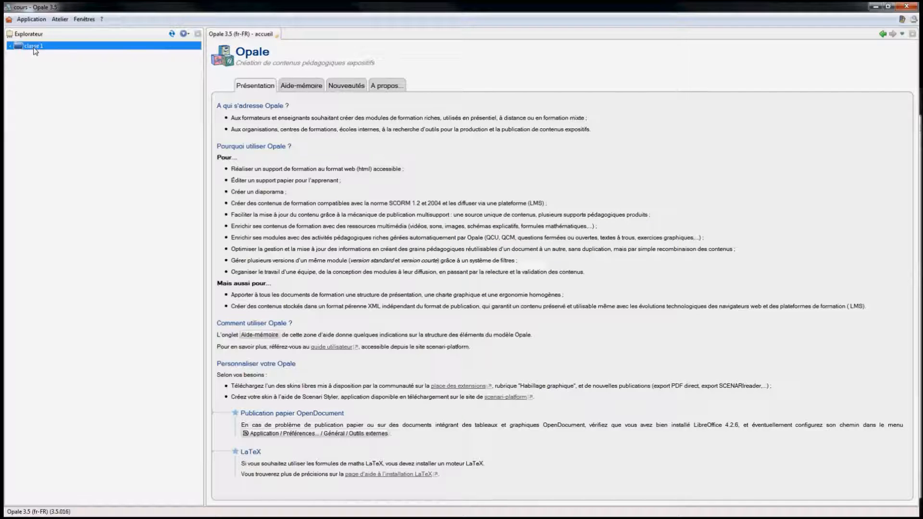
pyautogui.rightClick(34, 51)
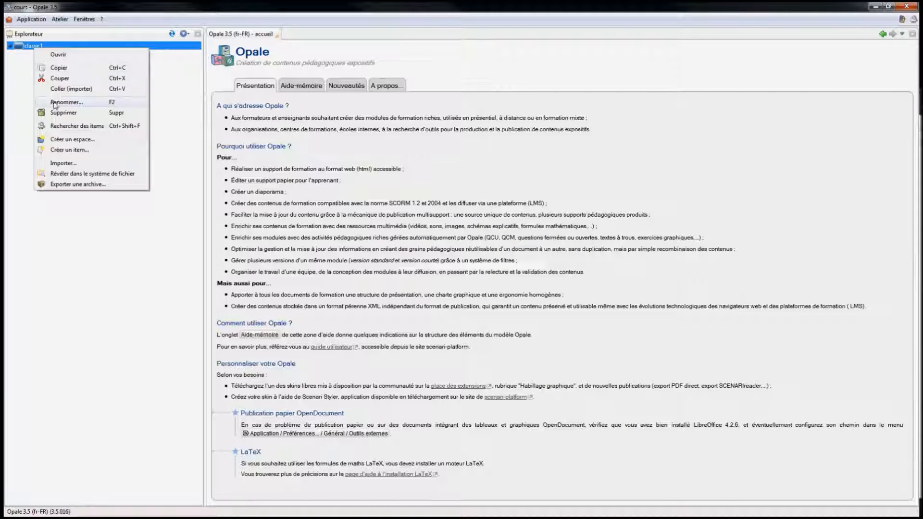
pyautogui.click(63, 139)
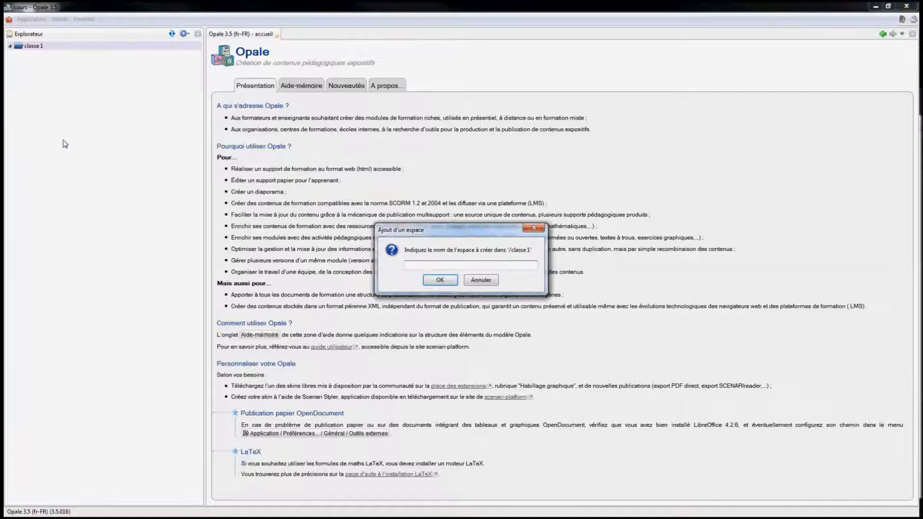
pyautogui.write('activite_pont')
pyautogui.click(447, 282)
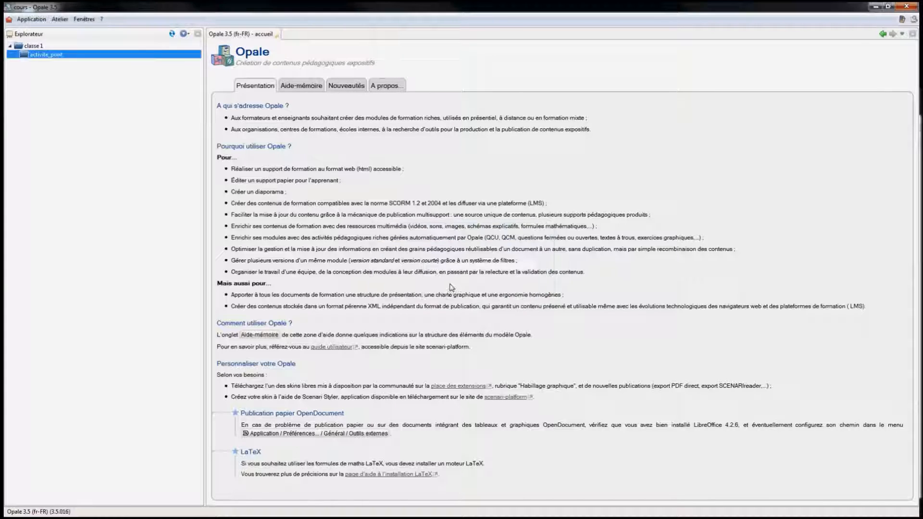
# - Create a Module OPALE item in the activite_pont space, keeping the proposed item name
pyautogui.rightClick(54, 56)
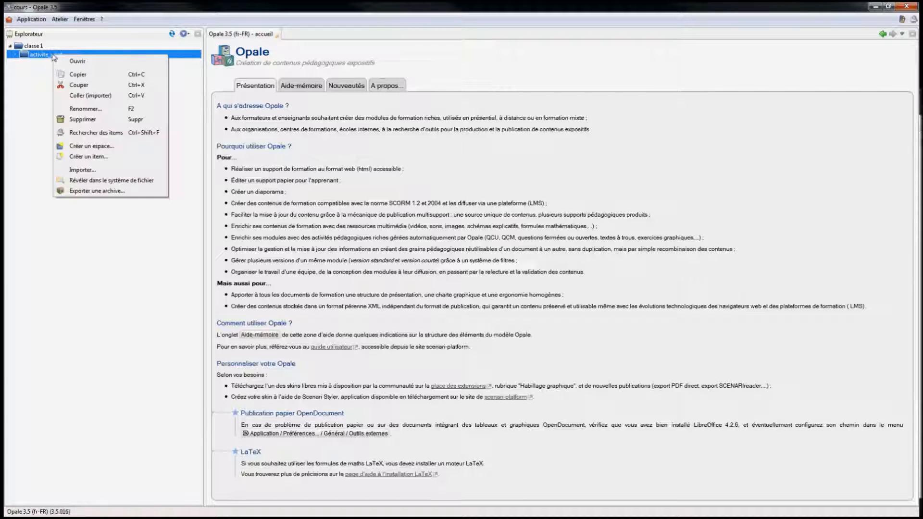
pyautogui.click(91, 157)
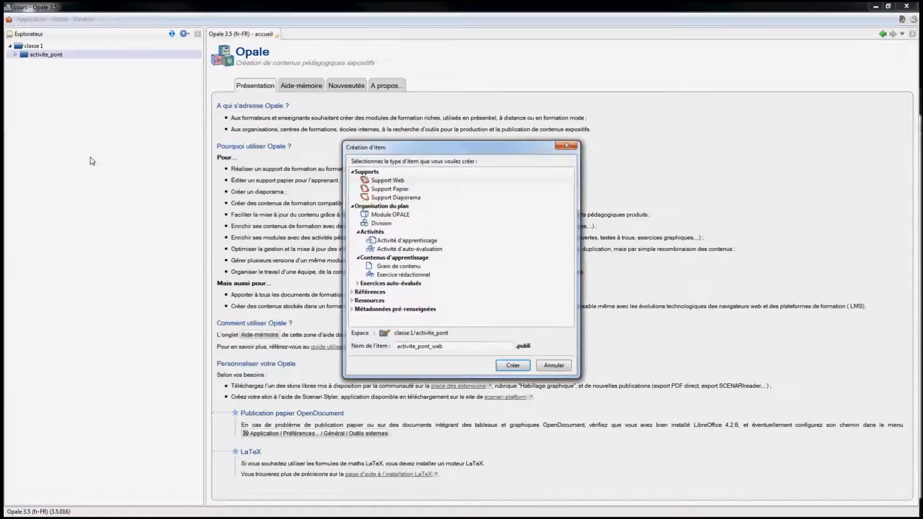
pyautogui.click(389, 215)
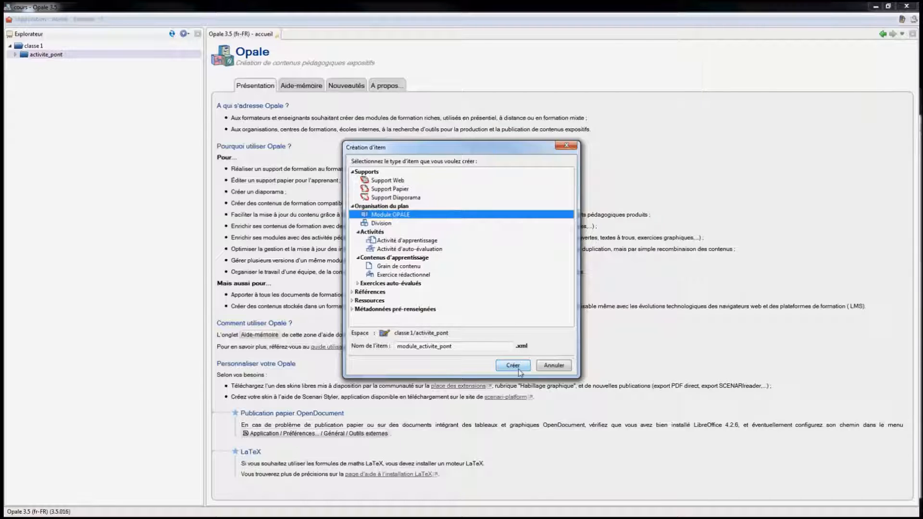
pyautogui.click(512, 365)
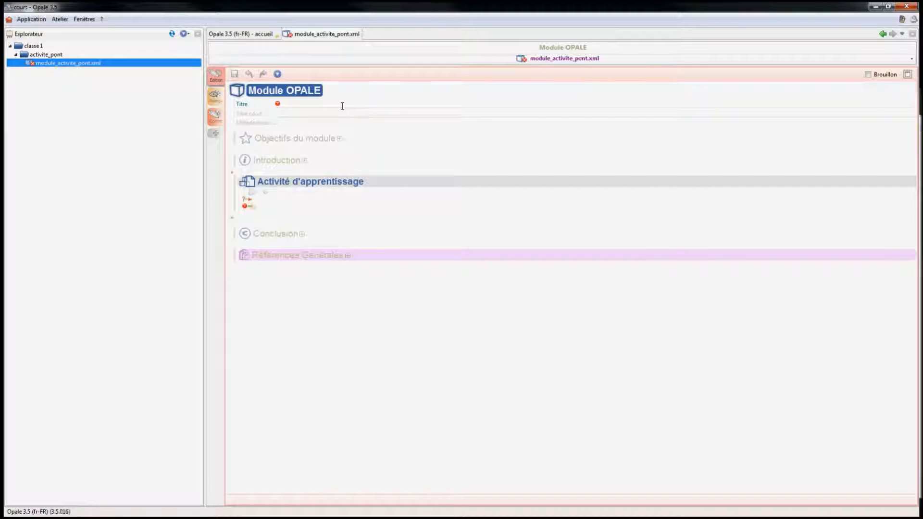
# - Title the module "Travail 1 : Évolution des ponts", with the accent on Évolution corrected, and save it
pyautogui.click(342, 105)
pyautogui.write('T')
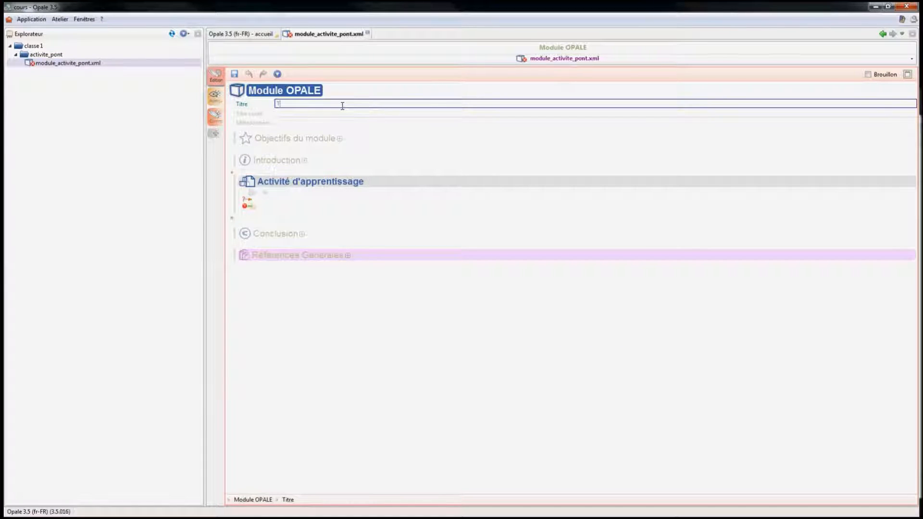
pyautogui.write('itvail 1 : Evolution des pon')
pyautogui.rightClick(309, 104)
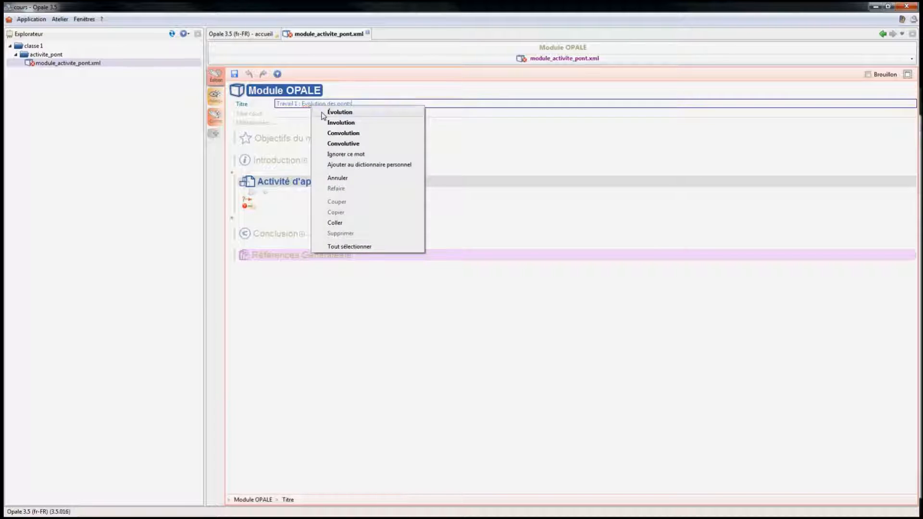
pyautogui.click(315, 110)
pyautogui.click(234, 74)
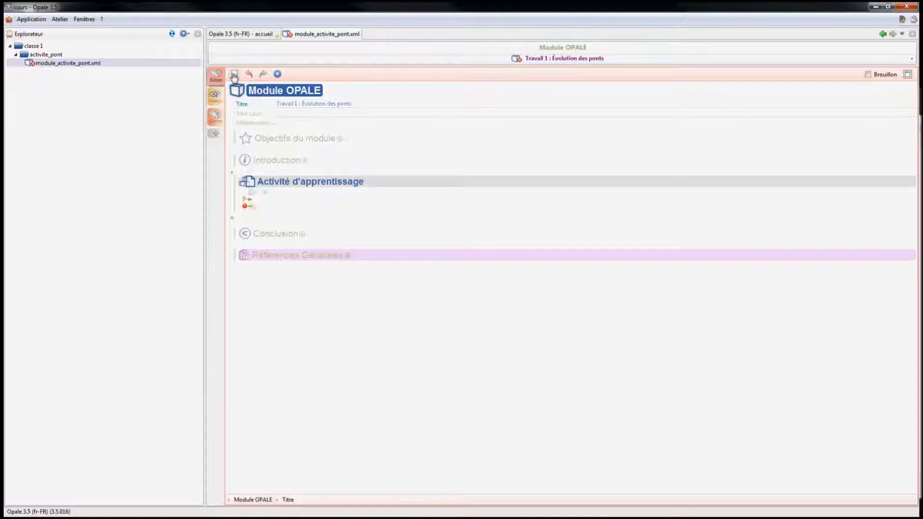
# - Add the module objectives with the text "L'objectif de ce travail est de comprendre comment les ponts ont évolué", correcting the spelling of "comprendre"
pyautogui.click(275, 142)
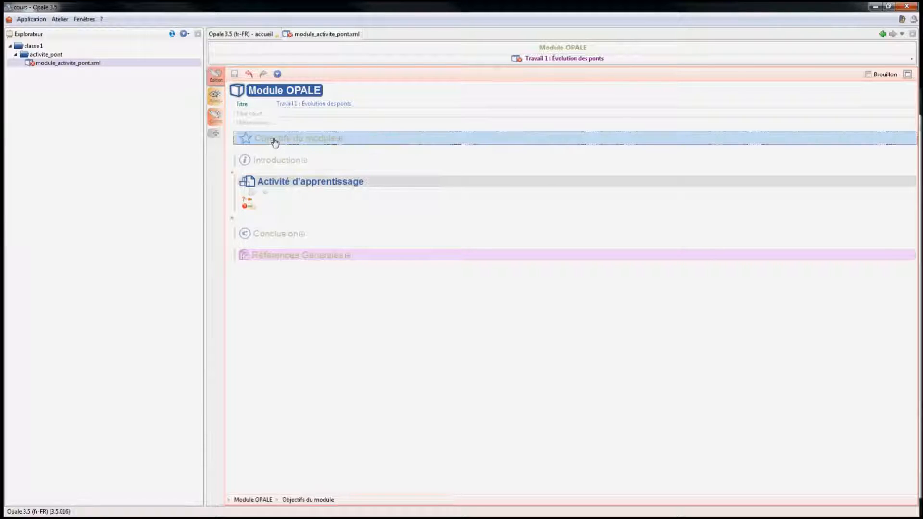
pyautogui.click(275, 142)
pyautogui.write("L'objectif de ce travail est de comprndre ")
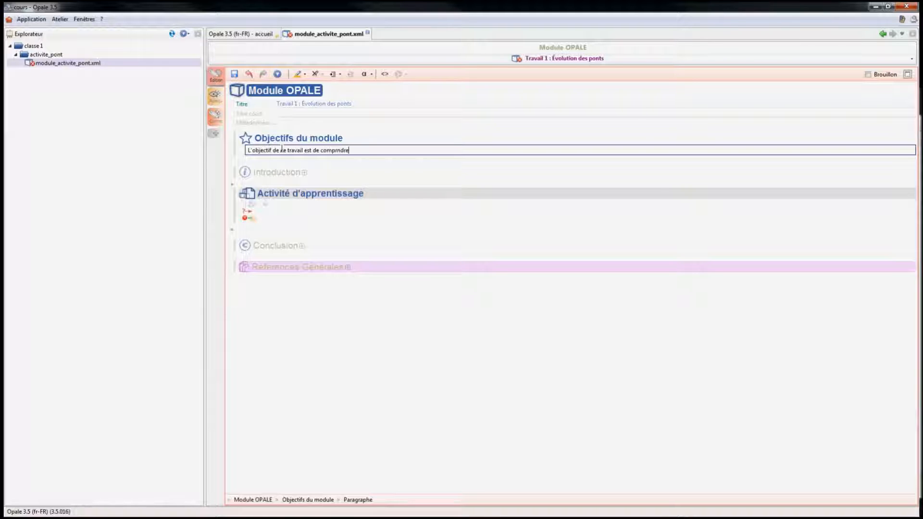
pyautogui.write('comment les pn')
pyautogui.write('nts n')
pyautogui.write('t évolué')
pyautogui.rightClick(328, 151)
pyautogui.click(336, 163)
# - Create a learning activity item named "activite1" from the empty Activité d'apprentissage link of the module
pyautogui.moveTo(254, 223)
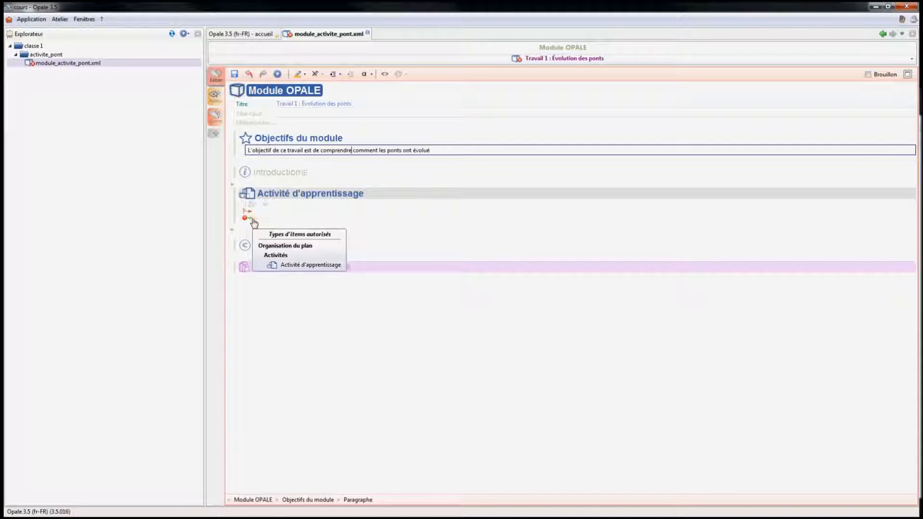
pyautogui.click(249, 219)
pyautogui.rightClick(251, 220)
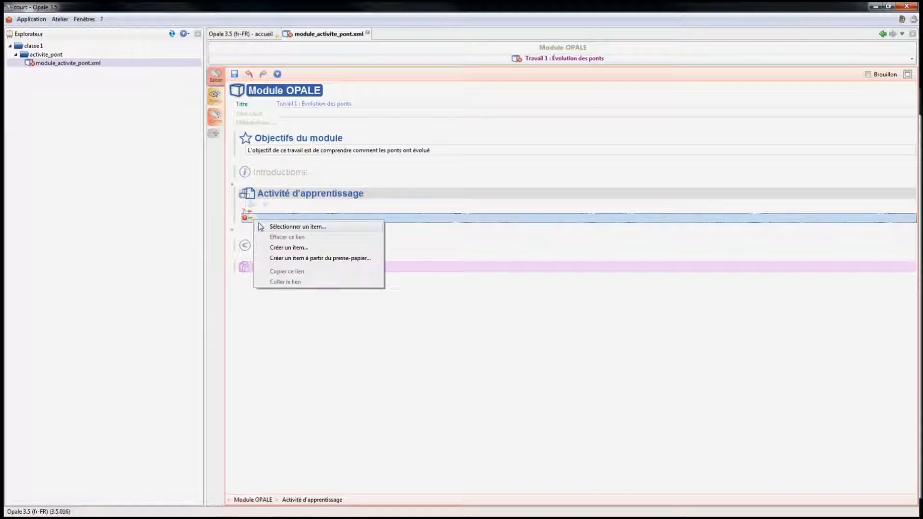
pyautogui.click(274, 248)
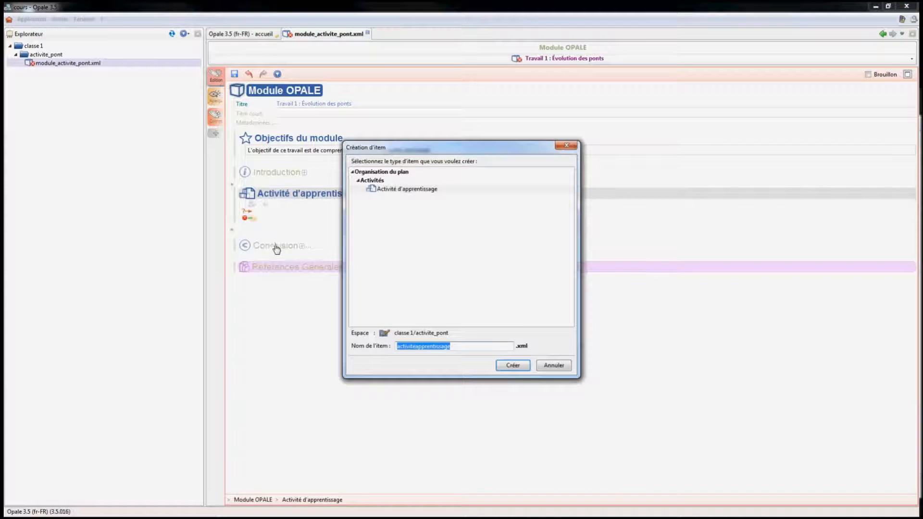
pyautogui.click(453, 345)
pyautogui.press('BackSpace')
pyautogui.press('BackSpace')
pyautogui.press('BackSpace')
pyautogui.press('BackSpace')
pyautogui.press('BackSpace')
pyautogui.press('BackSpace')
pyautogui.press('BackSpace')
pyautogui.press('BackSpace')
pyautogui.press('BackSpace')
pyautogui.press('BackSpace')
pyautogui.press('BackSpace')
pyautogui.press('BackSpace')
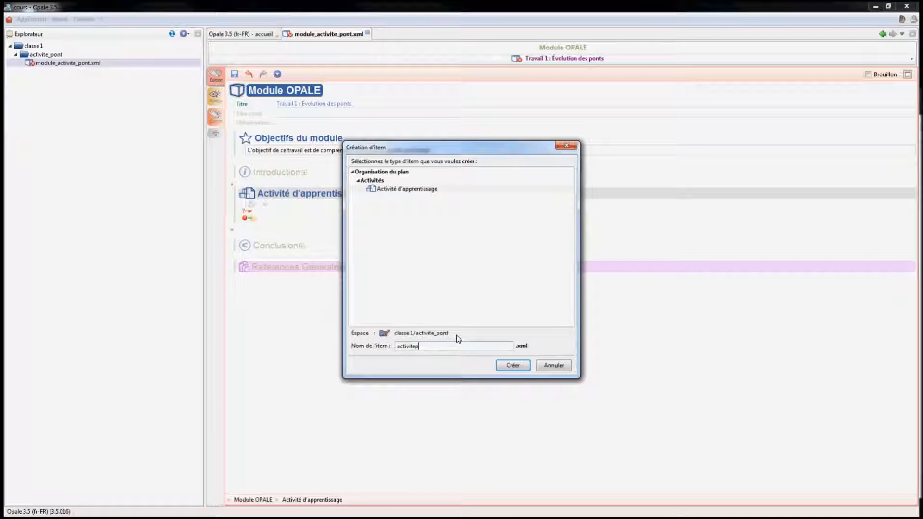
pyautogui.write('1')
pyautogui.click(512, 365)
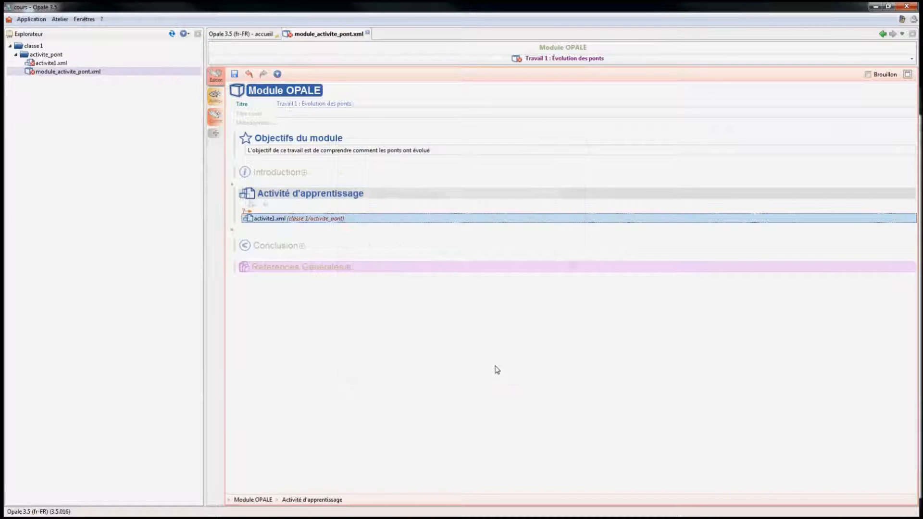
# - Open the activite1 item and title it "Observation d'un document"
pyautogui.doubleClick(268, 222)
pyautogui.click(295, 103)
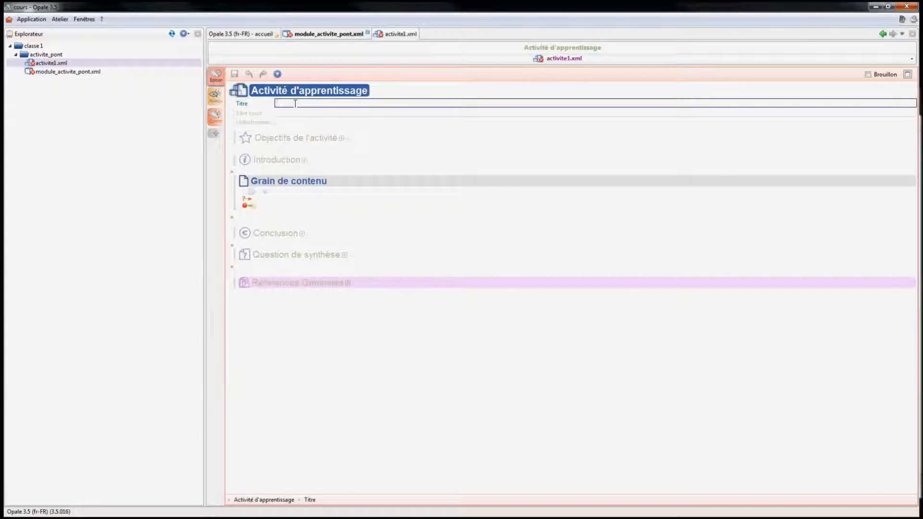
pyautogui.write("Observation d'un di")
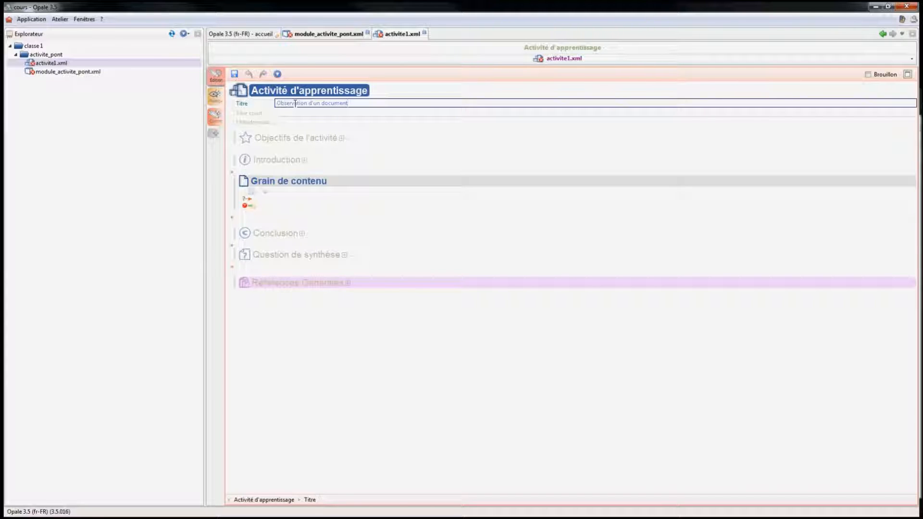
# - Create a content grain named "doc_observe_pont" from the activity's empty Grain de contenu link
pyautogui.click(264, 205)
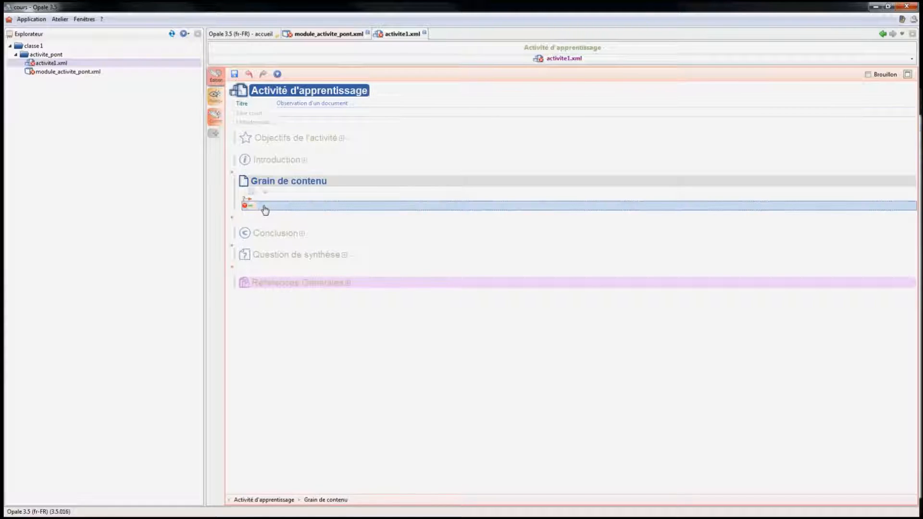
pyautogui.rightClick(257, 206)
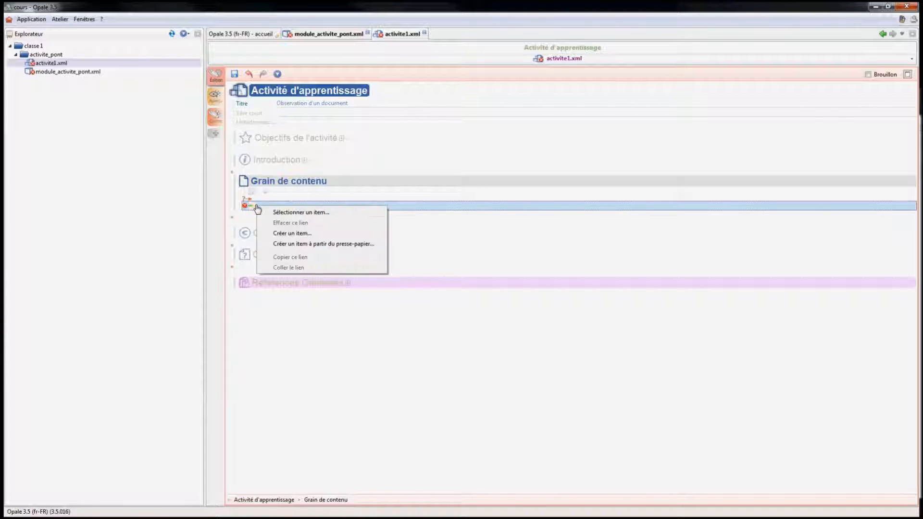
pyautogui.click(287, 233)
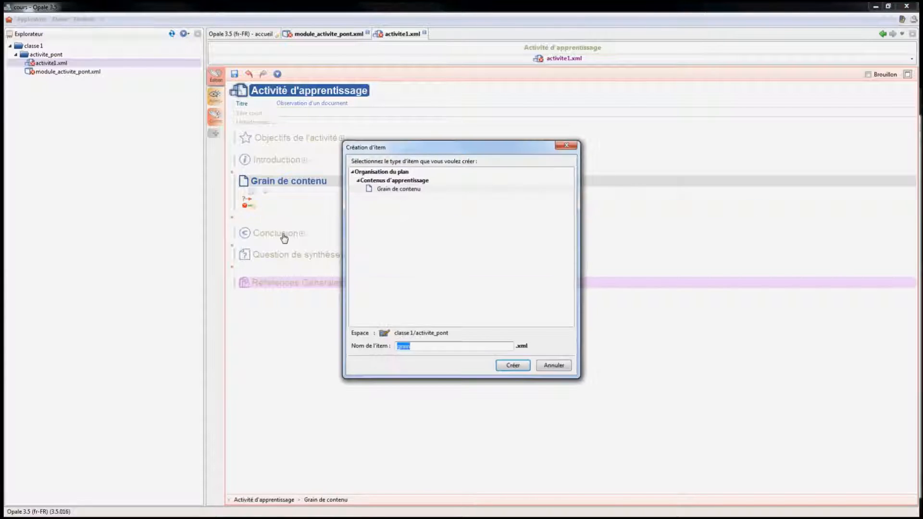
pyautogui.click(417, 346)
pyautogui.press('BackSpace')
pyautogui.press('BackSpace')
pyautogui.press('BackSpace')
pyautogui.write('doc_observe_pont')
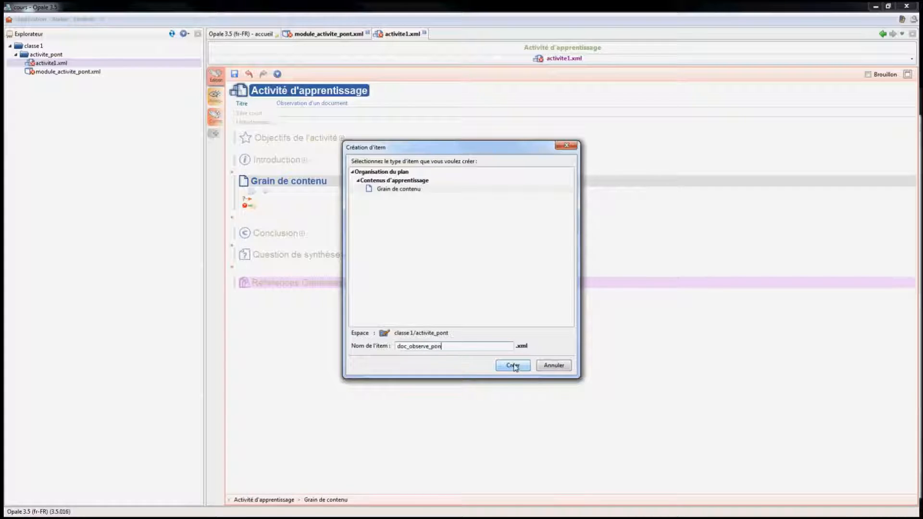
pyautogui.click(513, 366)
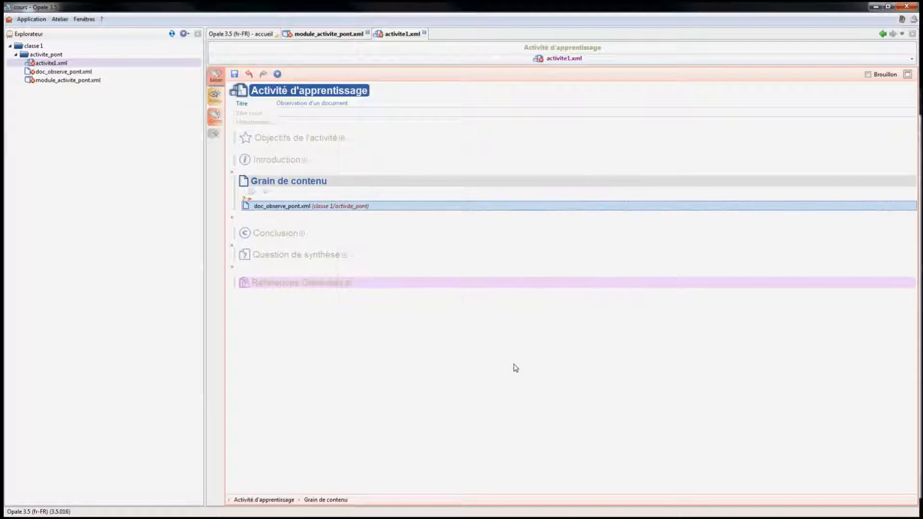
# - Open the doc_observe_pont content grain and title it "L'évolution des ponts"
pyautogui.doubleClick(330, 208)
pyautogui.click(311, 102)
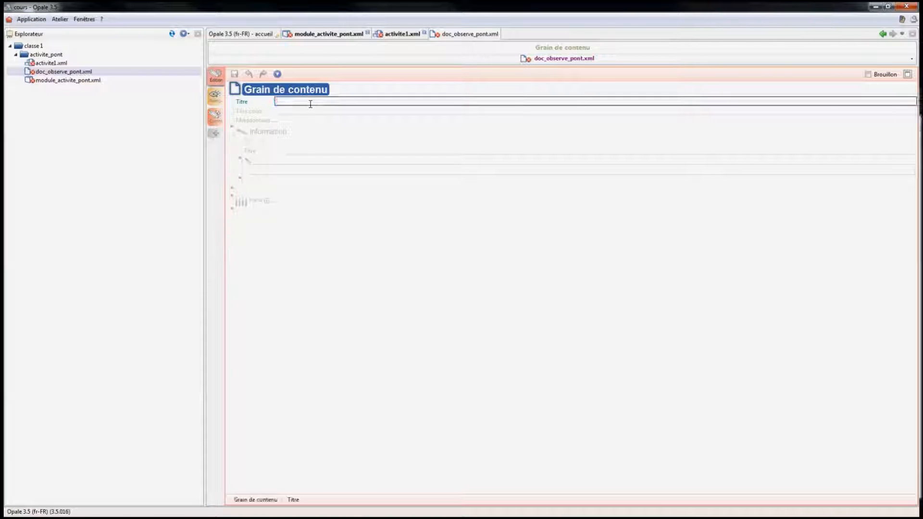
pyautogui.write("L'évolution des ponts")
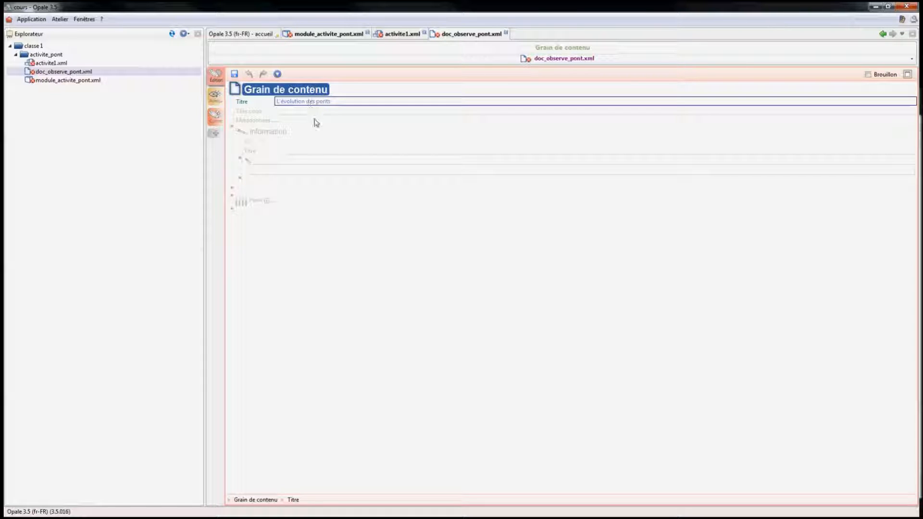
# - Write "Tout d'abord observe une première fois ce document :" in the Information block's text and add a Ressource element below it
pyautogui.click(285, 172)
pyautogui.write("Tout d'abord ob")
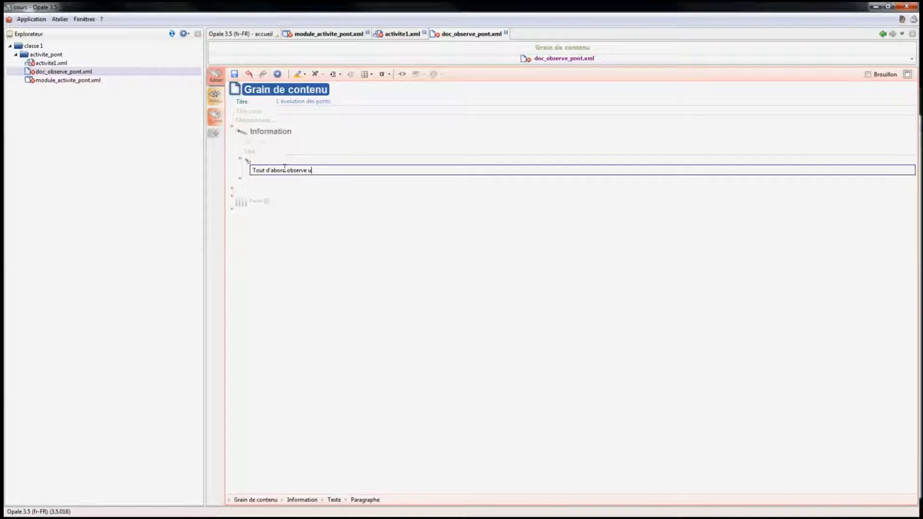
pyautogui.write('serve u')
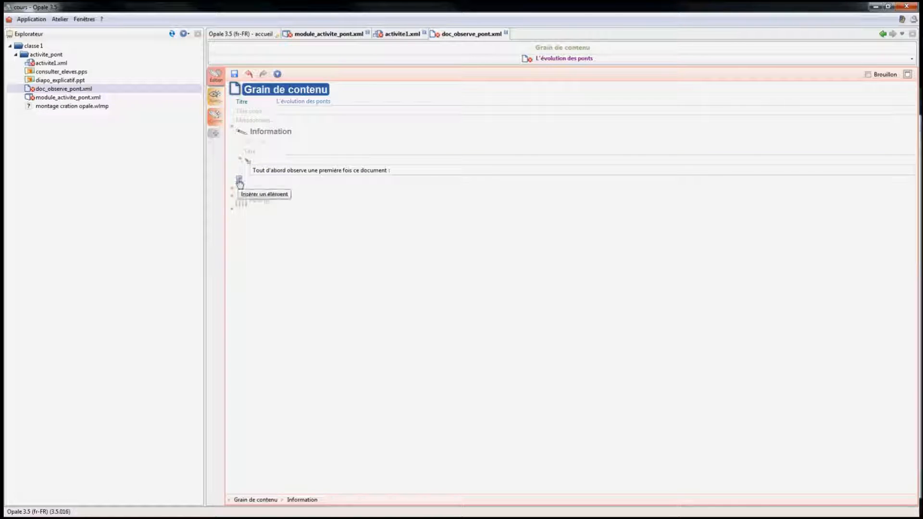
pyautogui.click(239, 181)
pyautogui.click(255, 207)
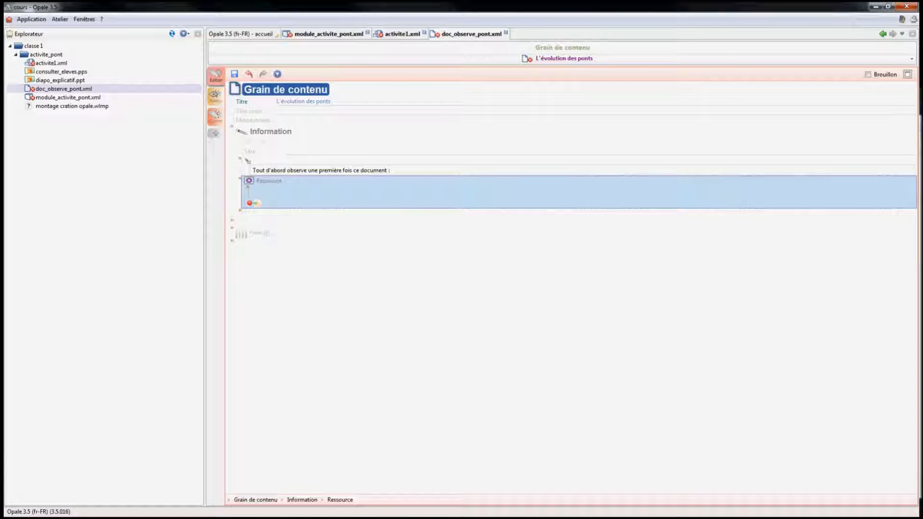
# - Attach video_evol_pont.avi to the Ressource element, and save and close the doc_observe_pont content grain
pyautogui.moveTo(920, 202); pyautogui.dragTo(594, 206)
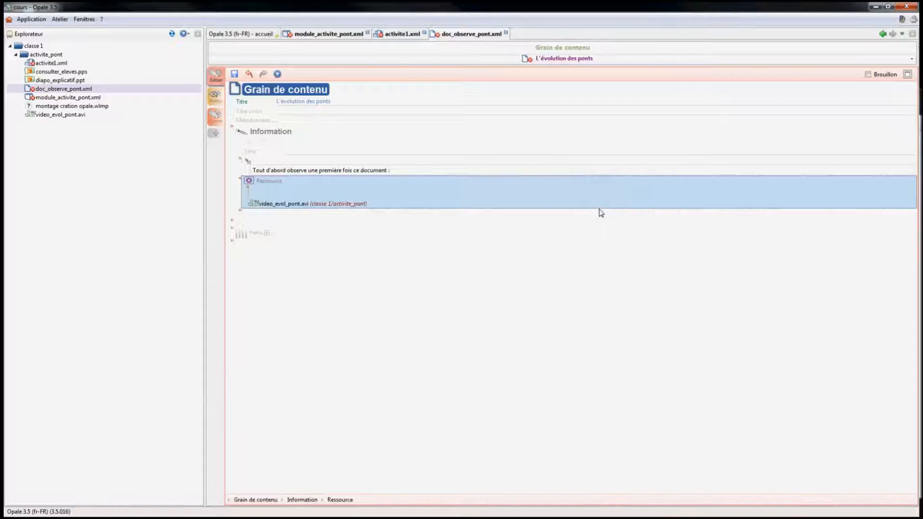
pyautogui.click(235, 75)
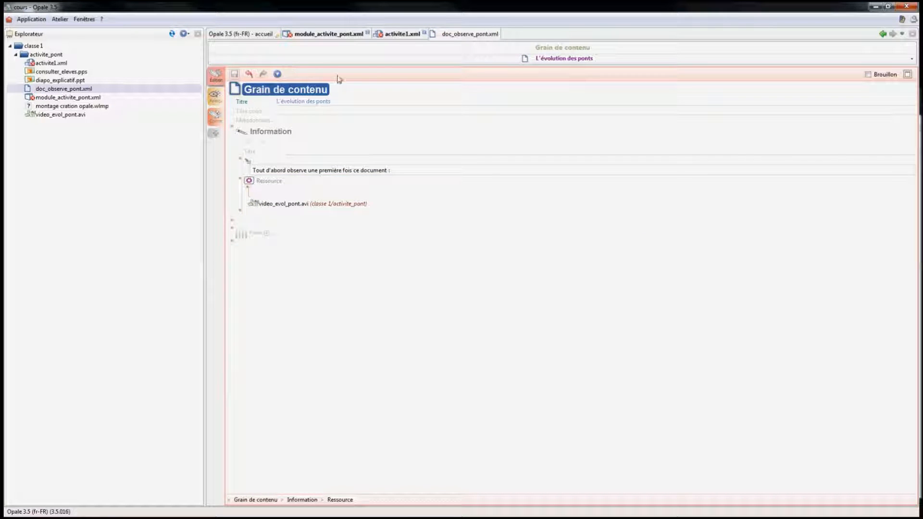
pyautogui.click(495, 33)
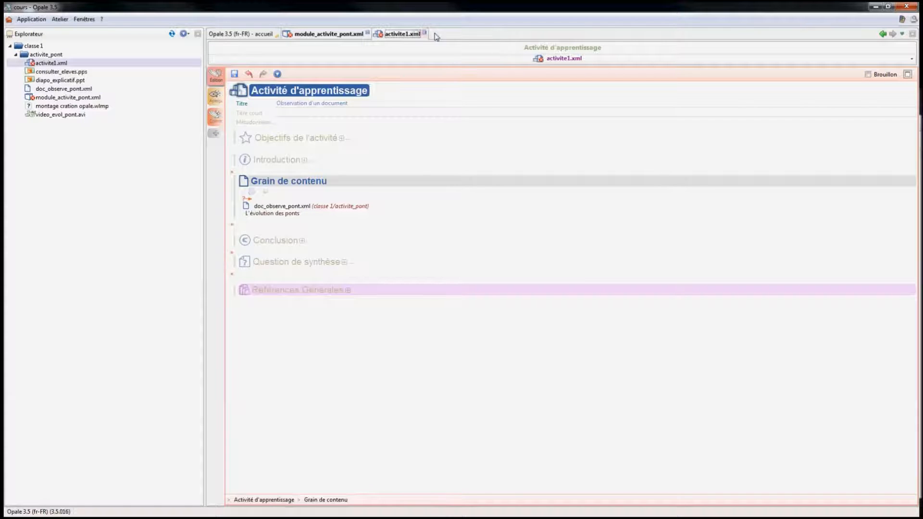
# - Save the activite1 learning activity and the module_activite_pont module
pyautogui.click(235, 75)
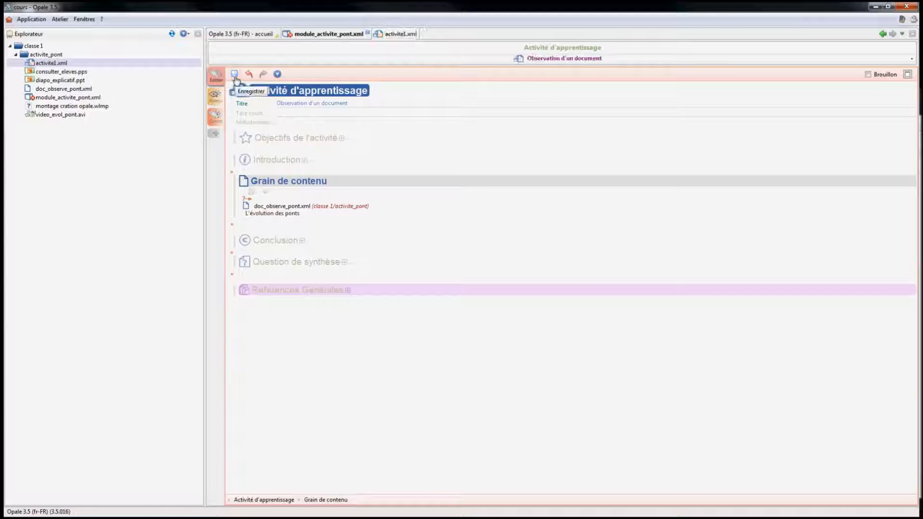
pyautogui.click(317, 33)
pyautogui.click(235, 75)
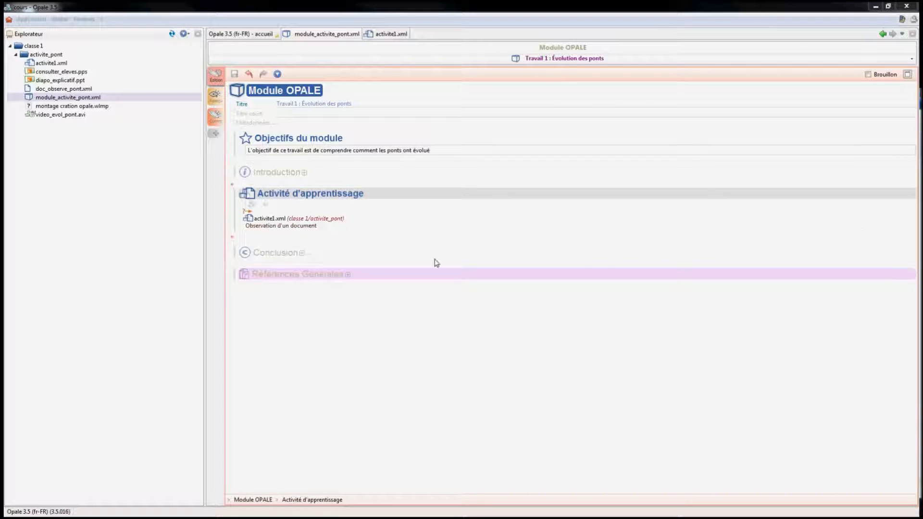
# - Add a second Activité d'apprentissage below the first one in the module and create its item named "activite2"
pyautogui.click(231, 238)
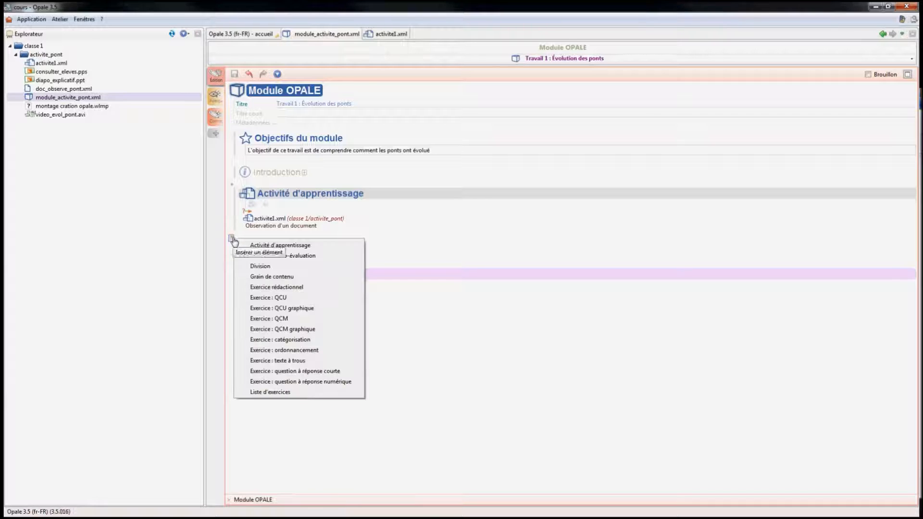
pyautogui.click(244, 246)
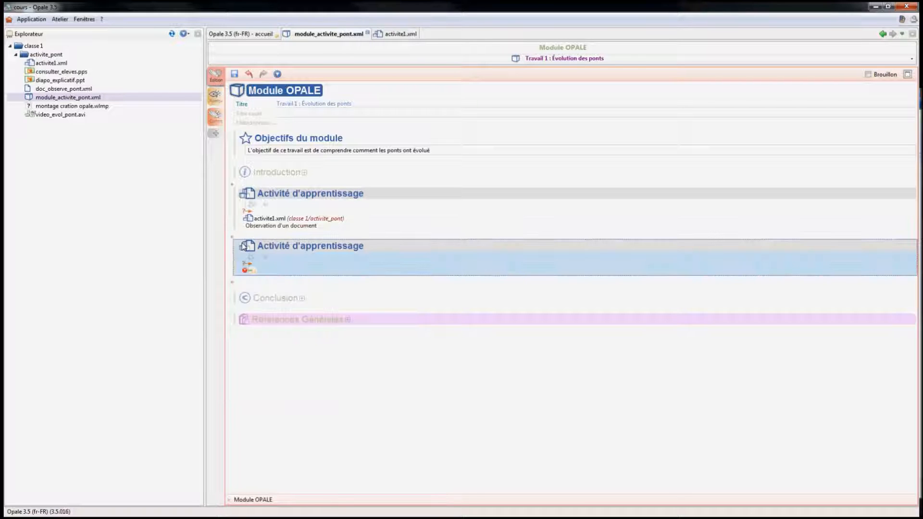
pyautogui.click(256, 273)
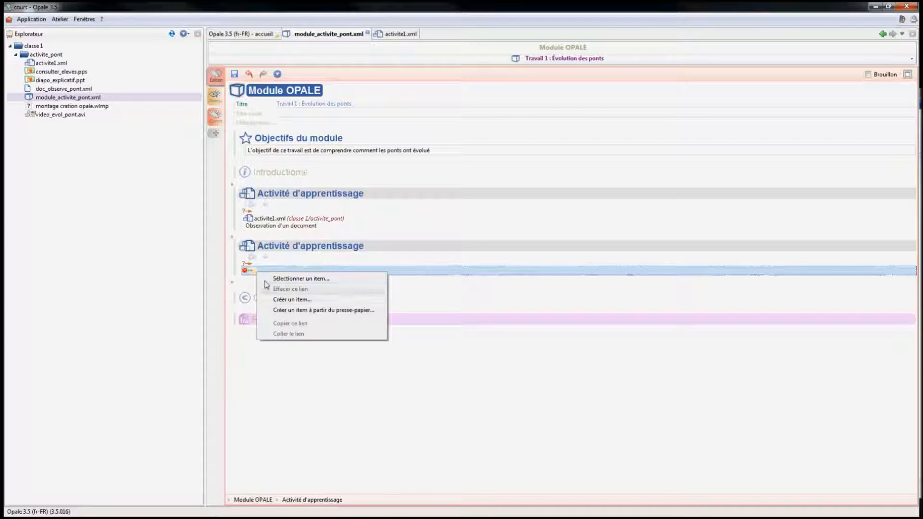
pyautogui.click(273, 301)
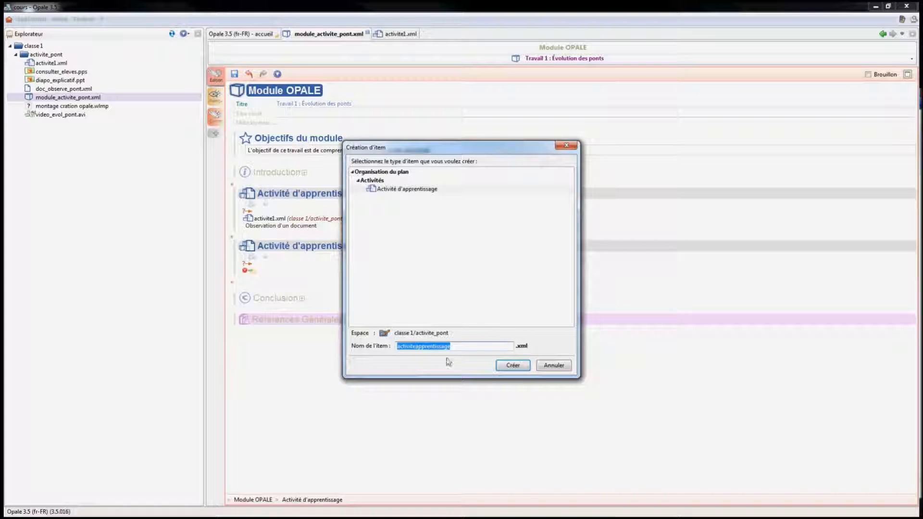
pyautogui.click(467, 348)
pyautogui.press('BackSpace')
pyautogui.press('BackSpace')
pyautogui.press('BackSpace')
pyautogui.press('BackSpace')
pyautogui.press('BackSpace')
pyautogui.press('BackSpace')
pyautogui.press('BackSpace')
pyautogui.press('BackSpace')
pyautogui.press('BackSpace')
pyautogui.press('BackSpace')
pyautogui.press('BackSpace')
pyautogui.press('BackSpace')
pyautogui.press('BackSpace')
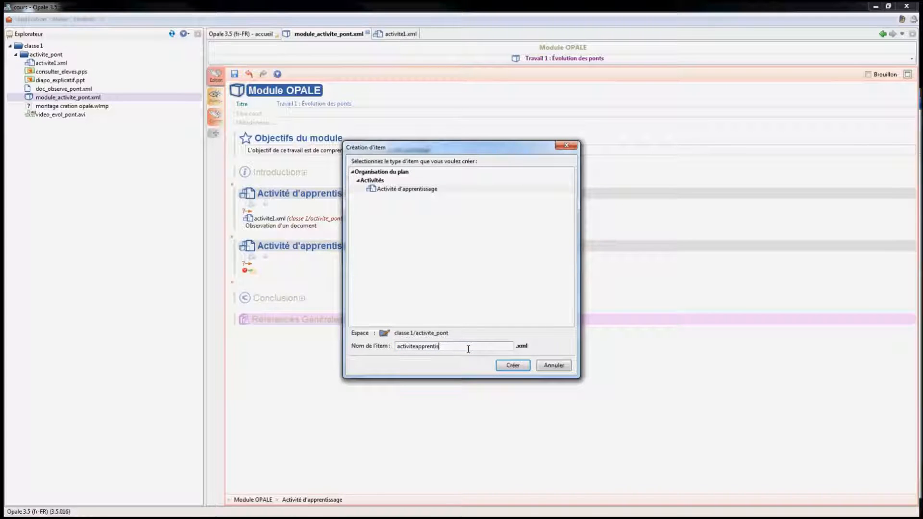
pyautogui.write('te2')
pyautogui.press('Return')
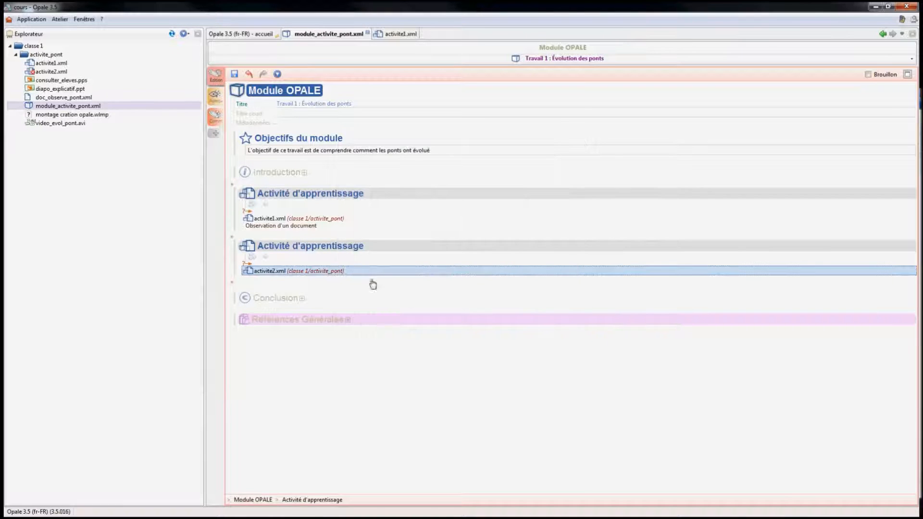
# - Open the activite2 item and title it "Rédaction d'un bilan"
pyautogui.doubleClick(290, 270)
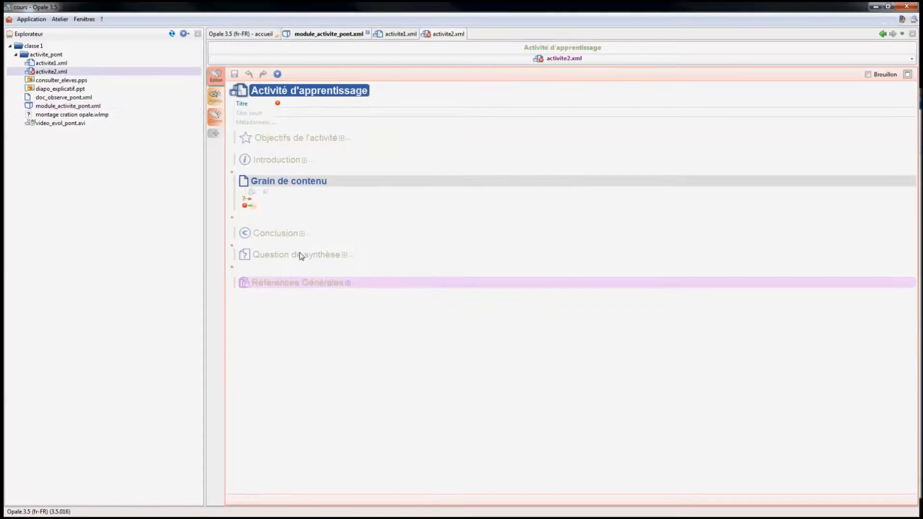
pyautogui.click(296, 104)
pyautogui.write("Lédaction d'un bilan")
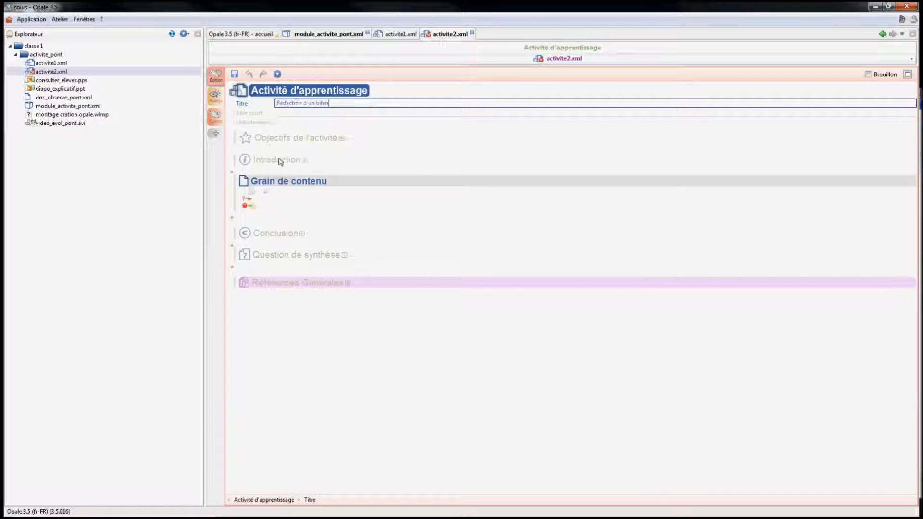
# - Create a content grain named "redact_bilan" from the empty Grain de contenu link of activite2
pyautogui.click(252, 207)
pyautogui.click(253, 210)
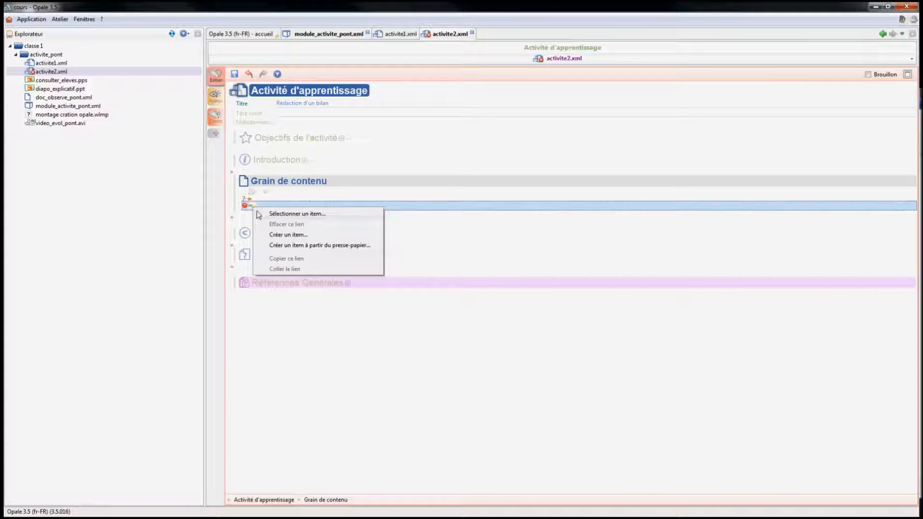
pyautogui.click(268, 234)
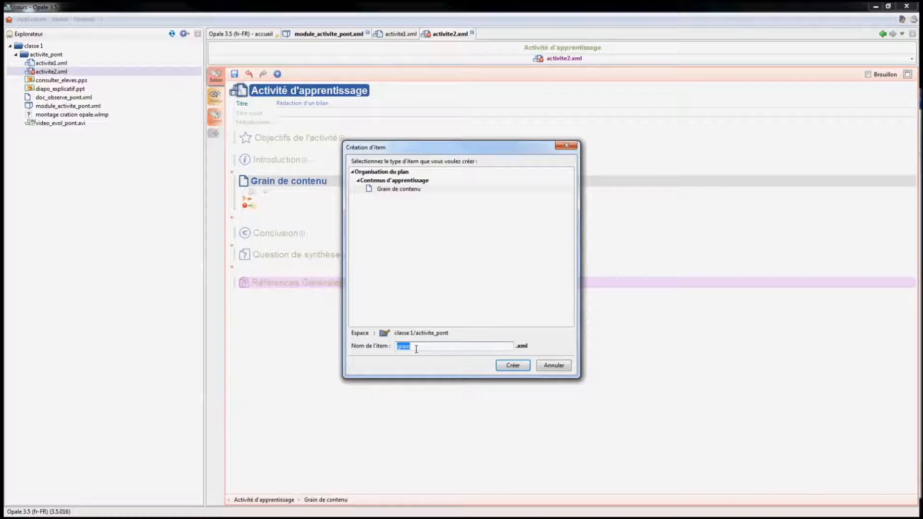
pyautogui.press('BackSpace')
pyautogui.write('redact_bilan')
pyautogui.click(519, 368)
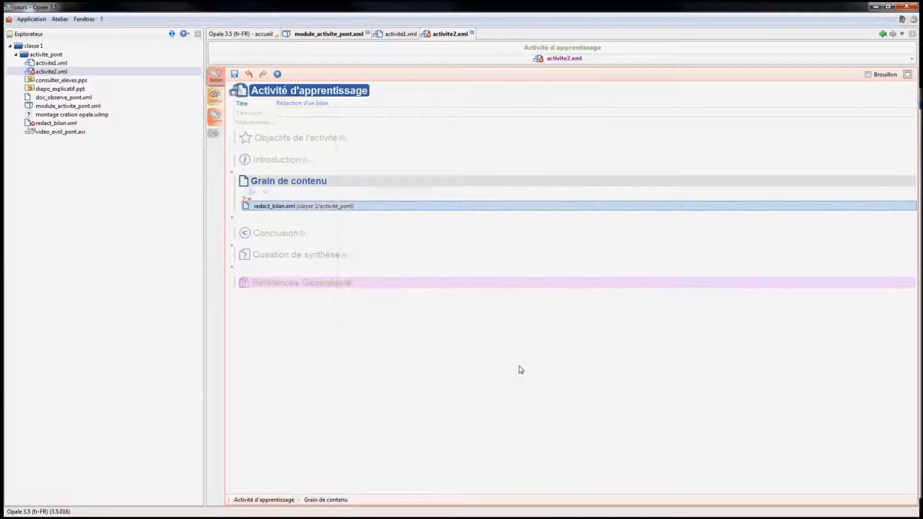
# - Open the redact_bilan content grain and title it "Création d'un compte rendu sous forme de diaporama"
pyautogui.doubleClick(284, 207)
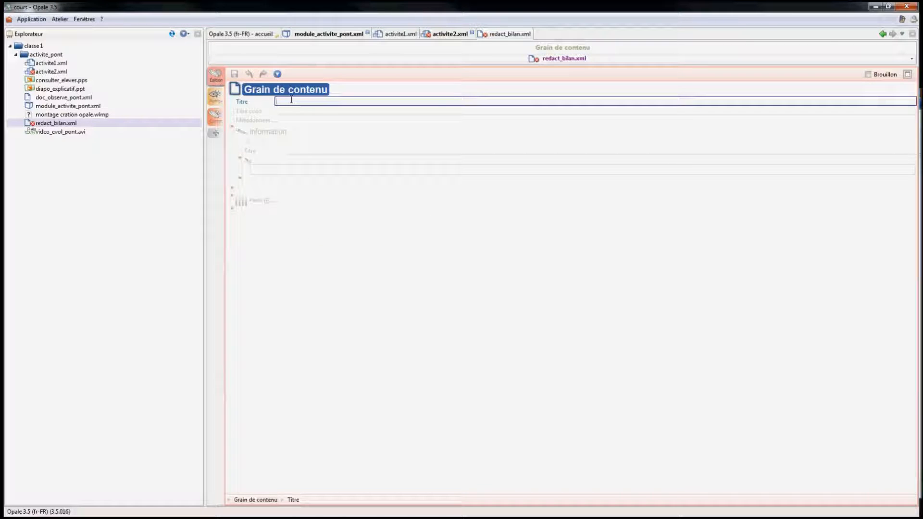
pyautogui.write('Cré')
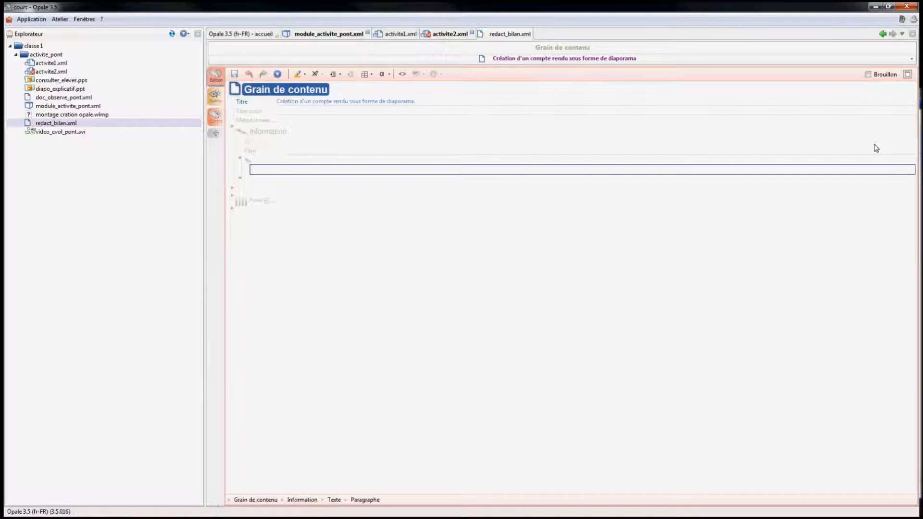
# - Write "Télécharge ce fichier et ouvre le avec le logiciel adapté." and "Complète les informations manquantes pour rédiger ton travail." in the Information text
pyautogui.write('Télécharger le fichier')
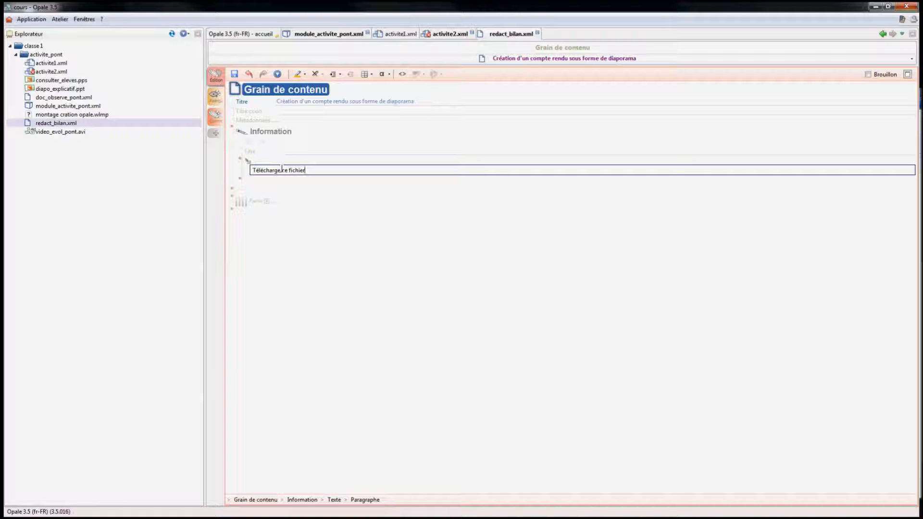
pyautogui.write(' et ouvre le avec le logiciel adapté.')
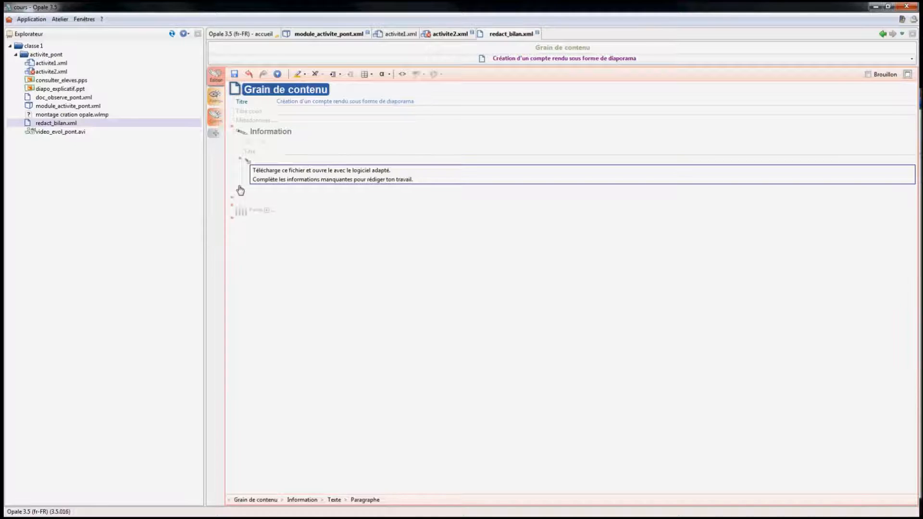
# - Add a Fichier en téléchargement element below the Information text and attach evolution_des_ponts.pptx to it
pyautogui.click(239, 190)
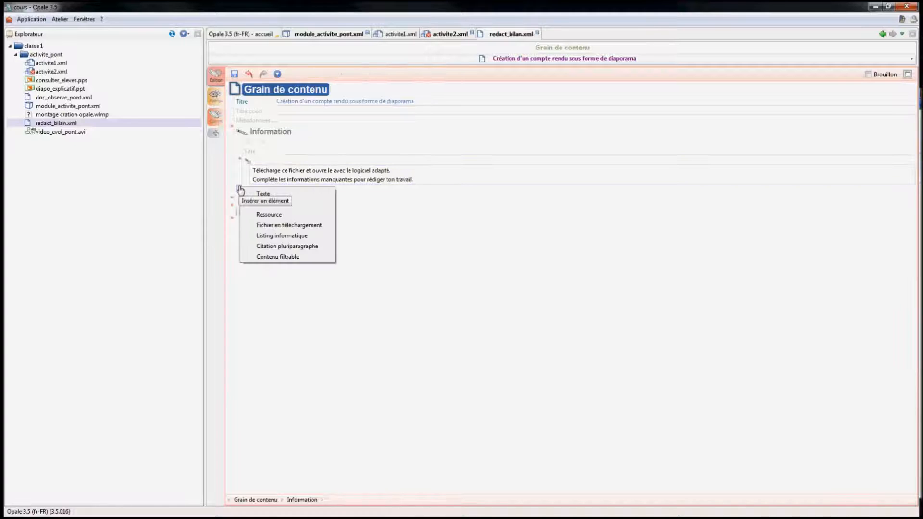
pyautogui.click(257, 225)
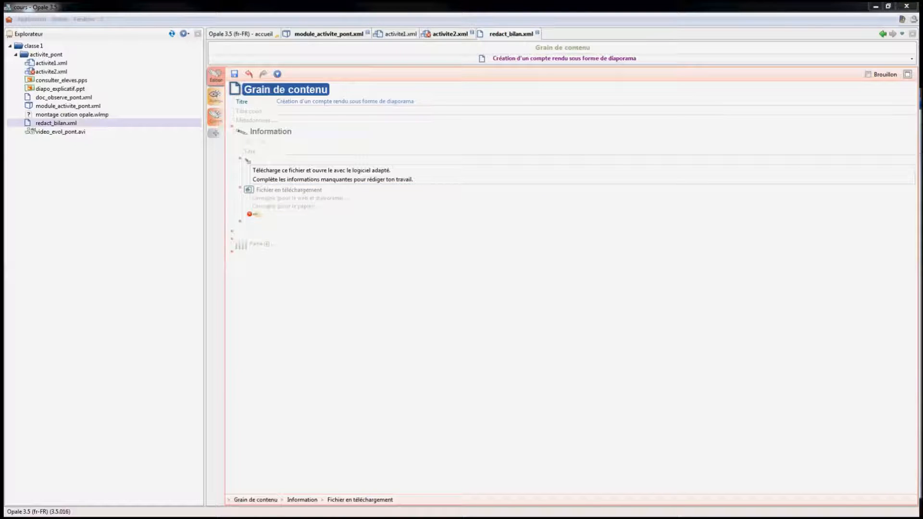
pyautogui.moveTo(620, 182); pyautogui.dragTo(279, 220)
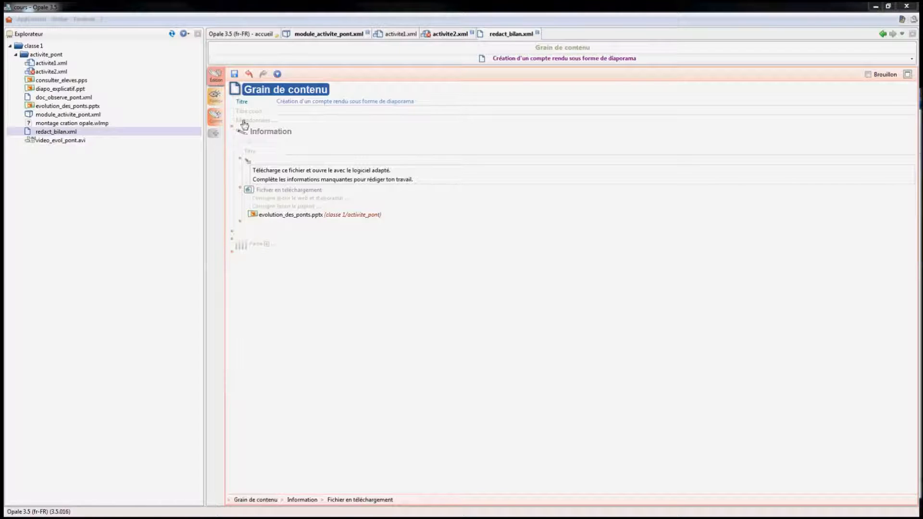
# - Save the redact_bilan content grain and the activite2 learning activity
pyautogui.click(235, 74)
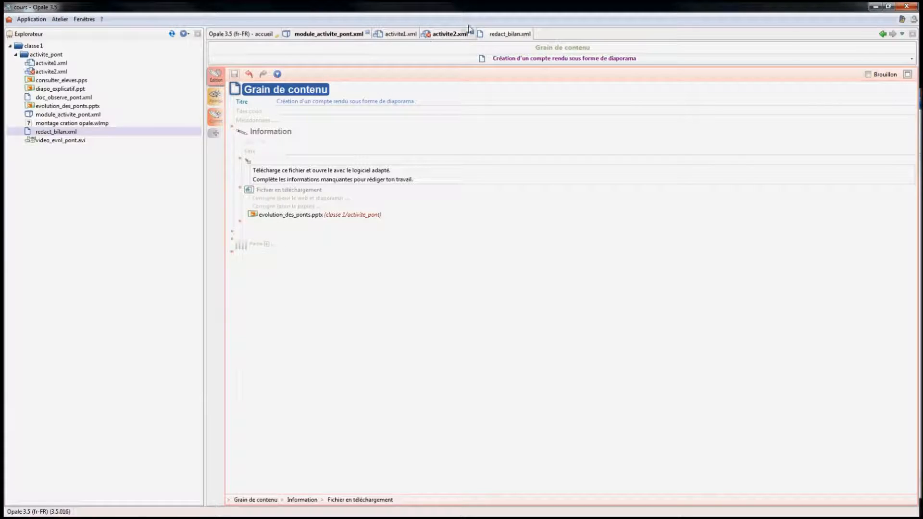
pyautogui.click(446, 34)
pyautogui.click(234, 75)
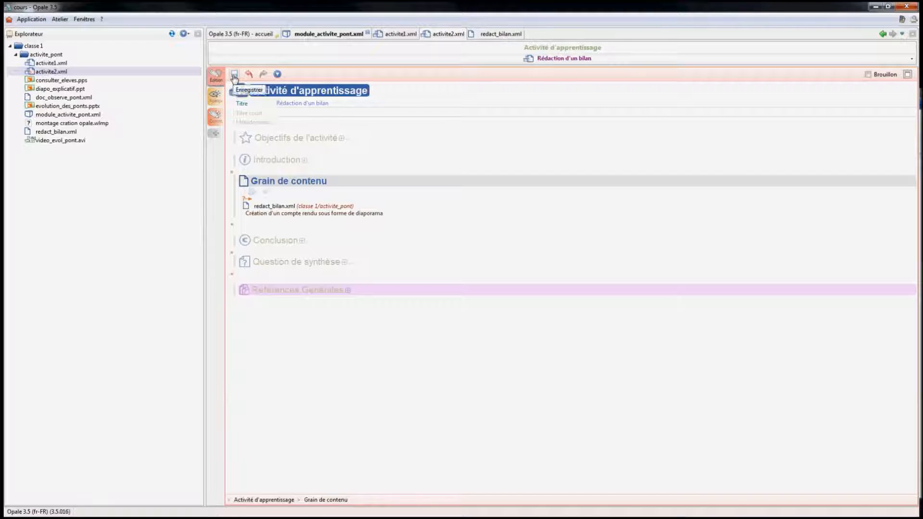
# - Add an Exercice : QCU to the module below the second activity and create its item named "qcu1"
pyautogui.click(358, 34)
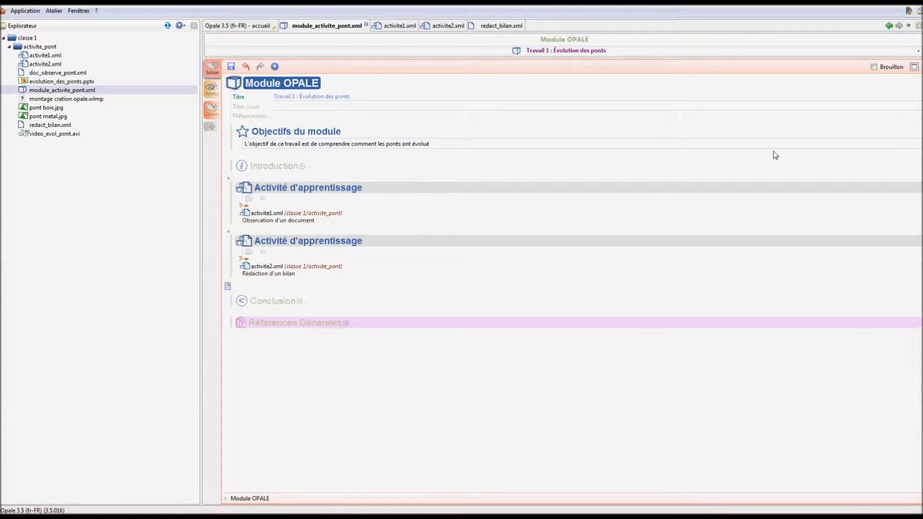
pyautogui.click(228, 287)
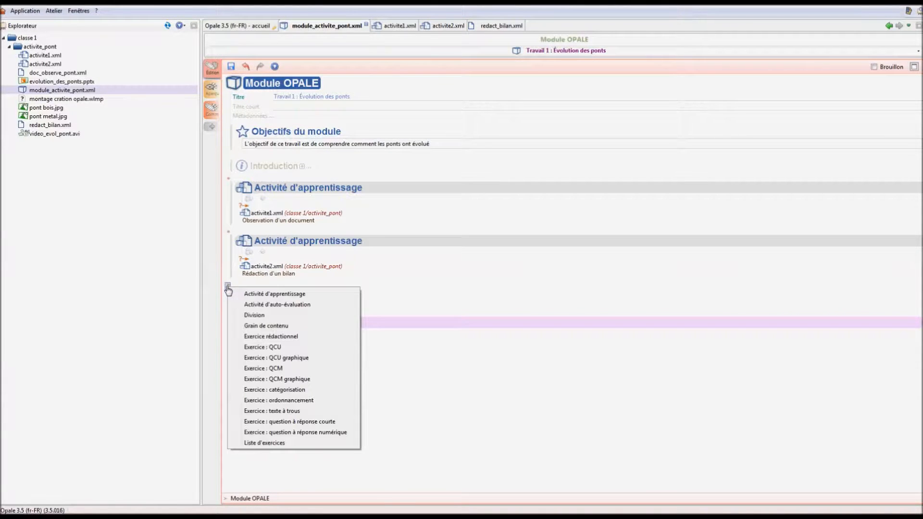
pyautogui.click(248, 347)
pyautogui.click(253, 320)
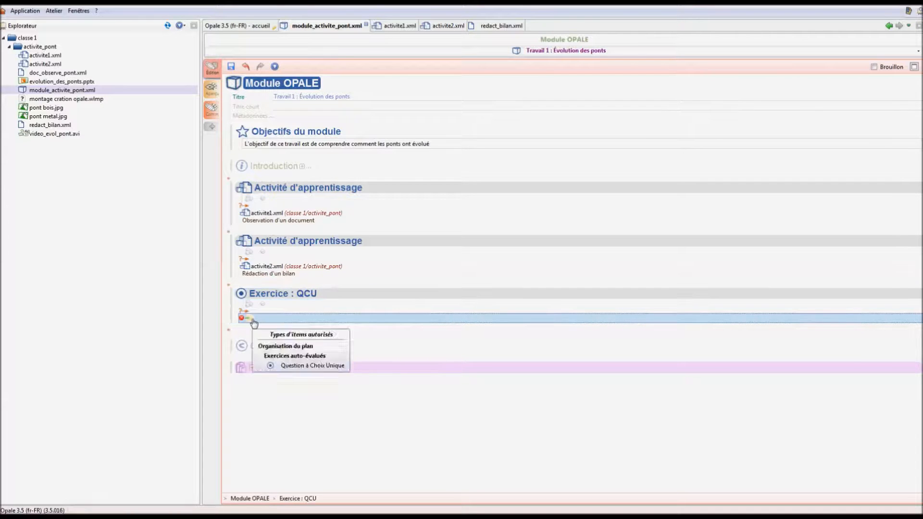
pyautogui.click(254, 322)
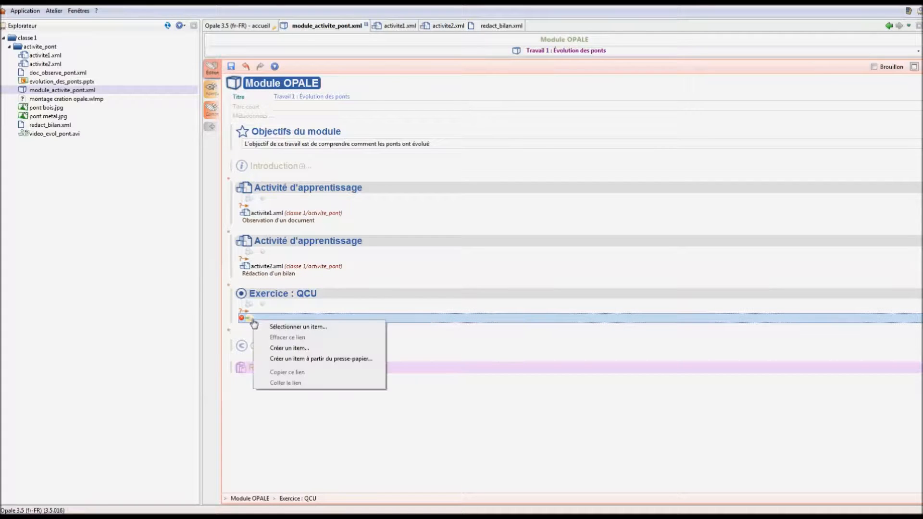
pyautogui.click(271, 346)
pyautogui.click(435, 343)
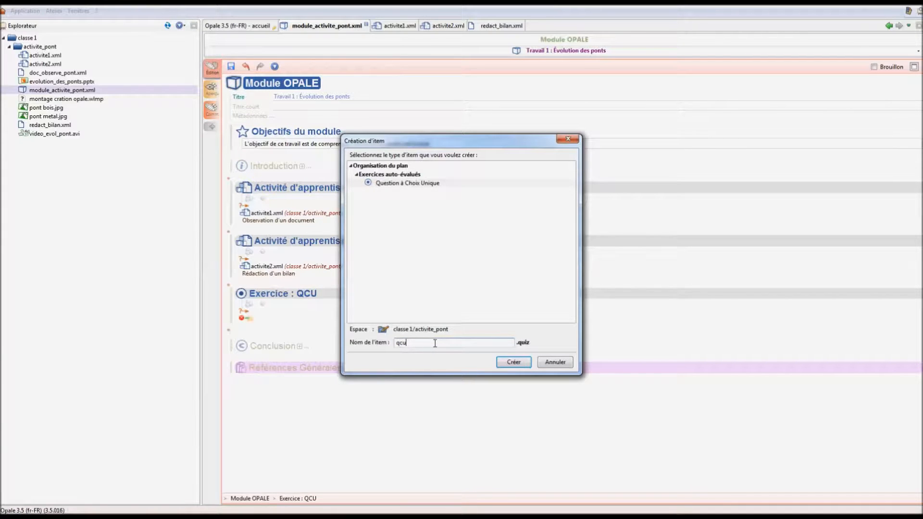
pyautogui.click(514, 362)
# - Open the qcu1 quiz and enter the statement "Quel a été le premier matériau utilisé par les hommes pour construire les ponts ?"
pyautogui.doubleClick(307, 319)
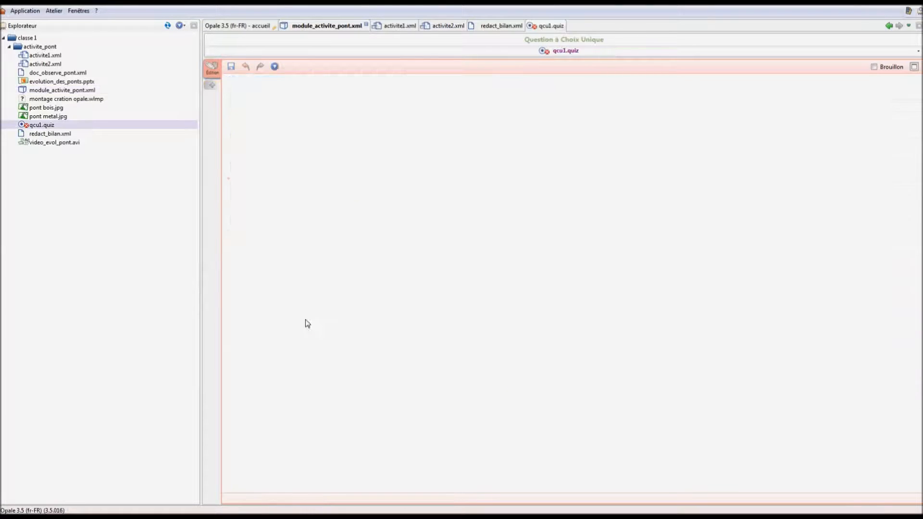
pyautogui.click(305, 132)
pyautogui.write('Q')
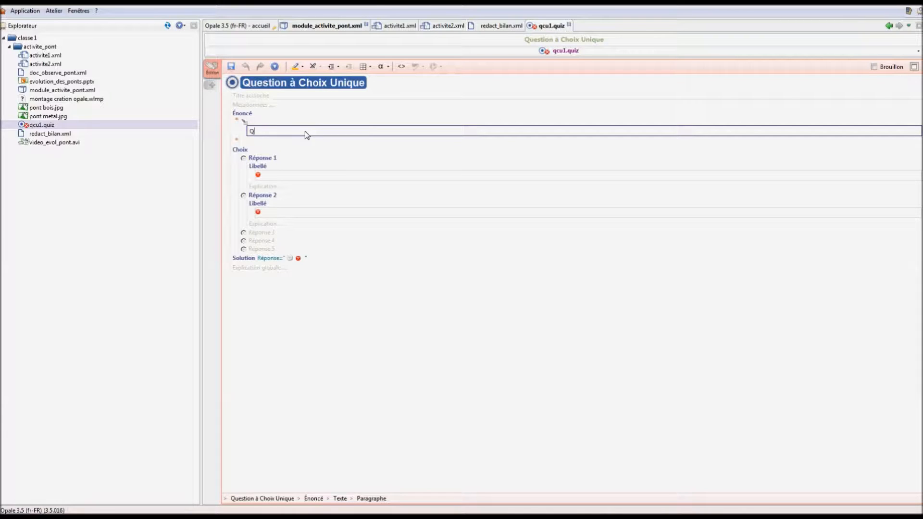
pyautogui.write('uel a')
pyautogui.write('été le premier matériau utilisé par les hommes pour construire les ponts ?')
# - Enter the quiz answer labels "Le béton" and "Le bois", and add a third answer labelled "La pierre"
pyautogui.click(350, 176)
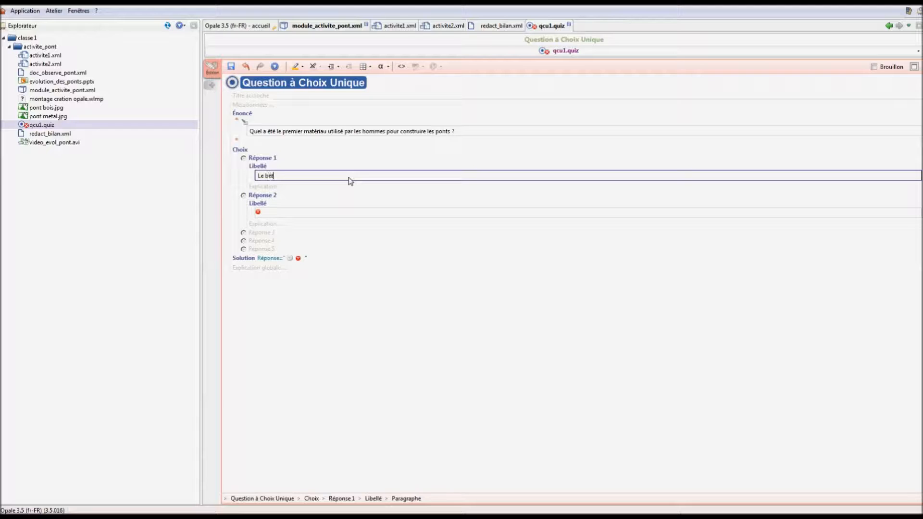
pyautogui.click(332, 215)
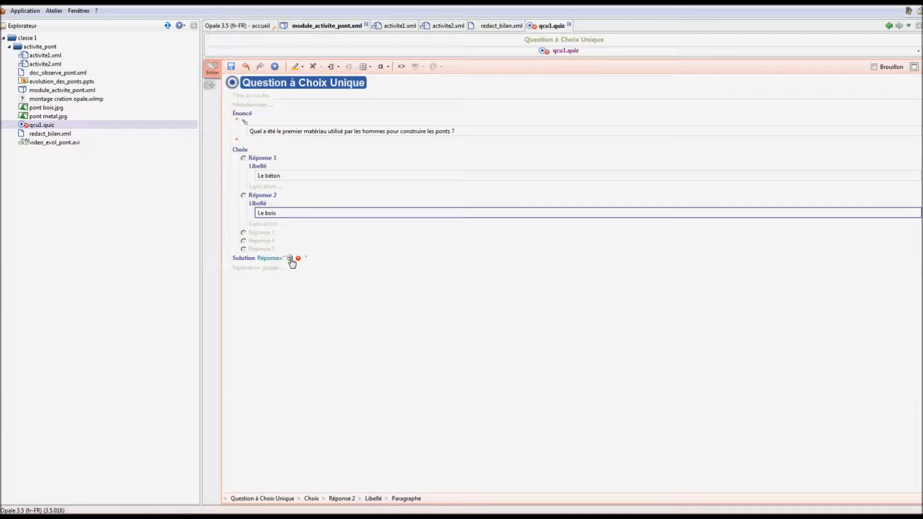
pyautogui.click(270, 234)
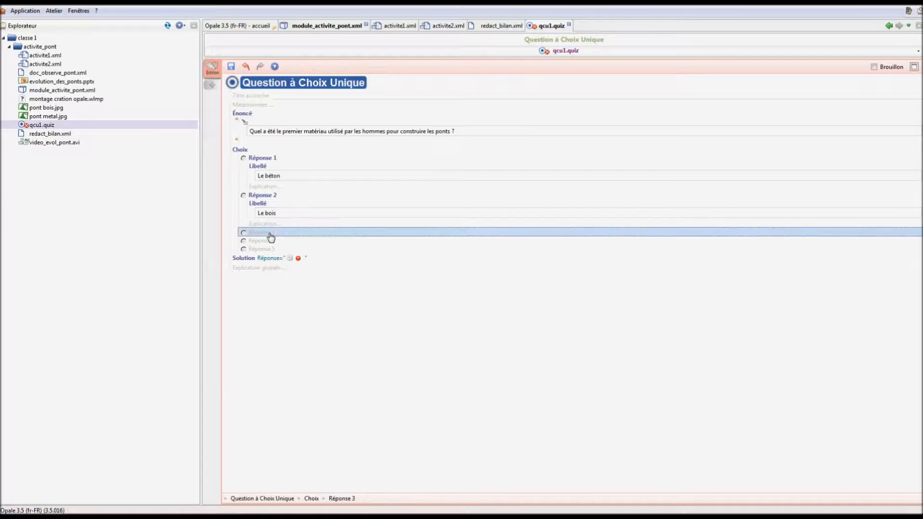
pyautogui.rightClick(270, 234)
pyautogui.click(271, 237)
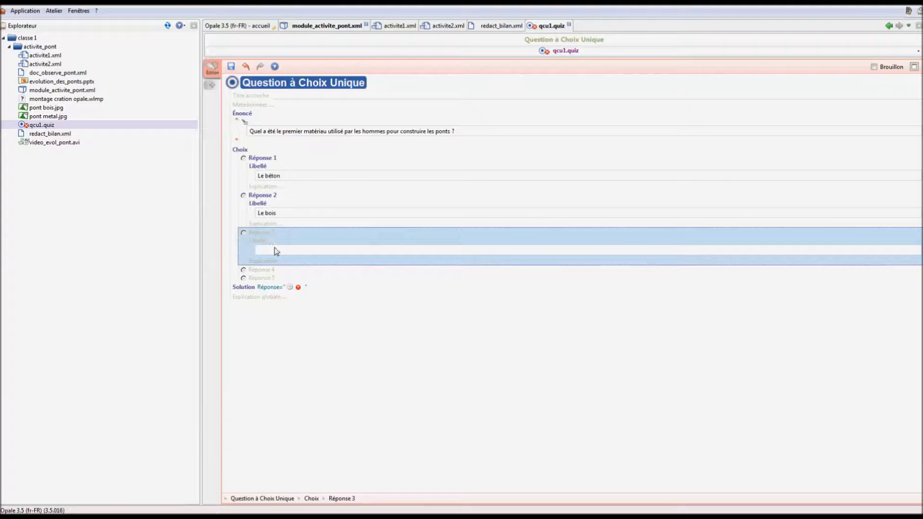
pyautogui.click(277, 249)
pyautogui.write('La pier')
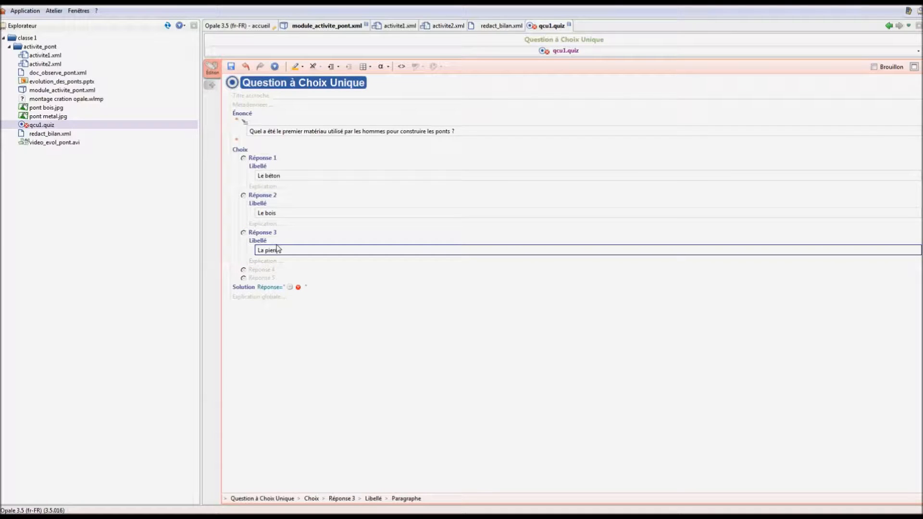
pyautogui.write('re')
# - Set answer 2 as the quiz solution and save the qcu1 quiz
pyautogui.click(289, 288)
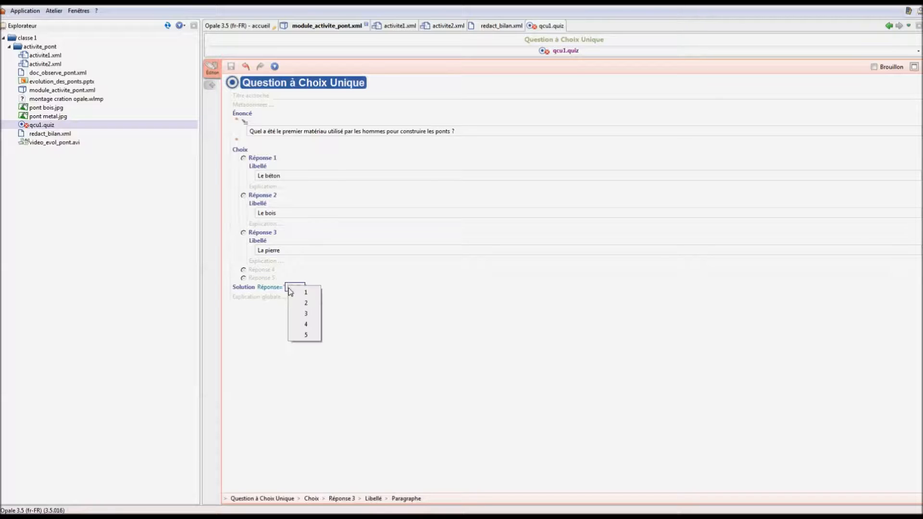
pyautogui.click(307, 305)
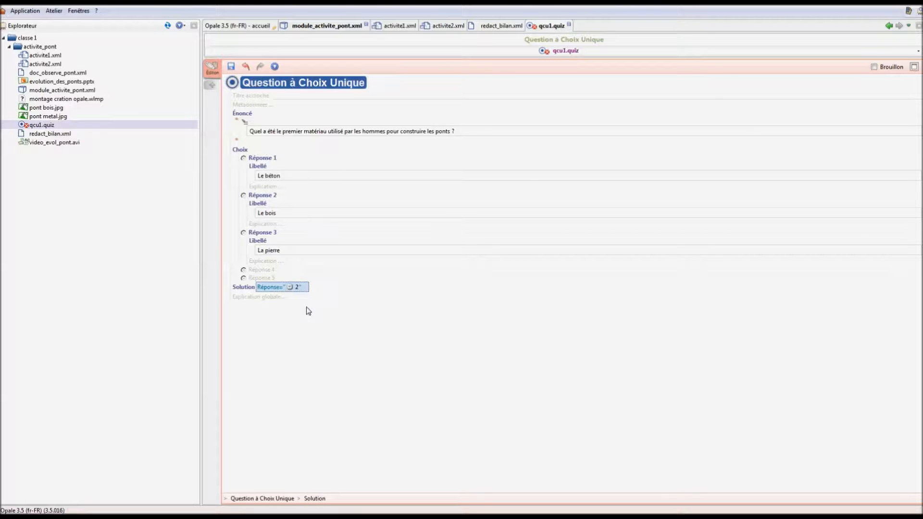
pyautogui.click(230, 66)
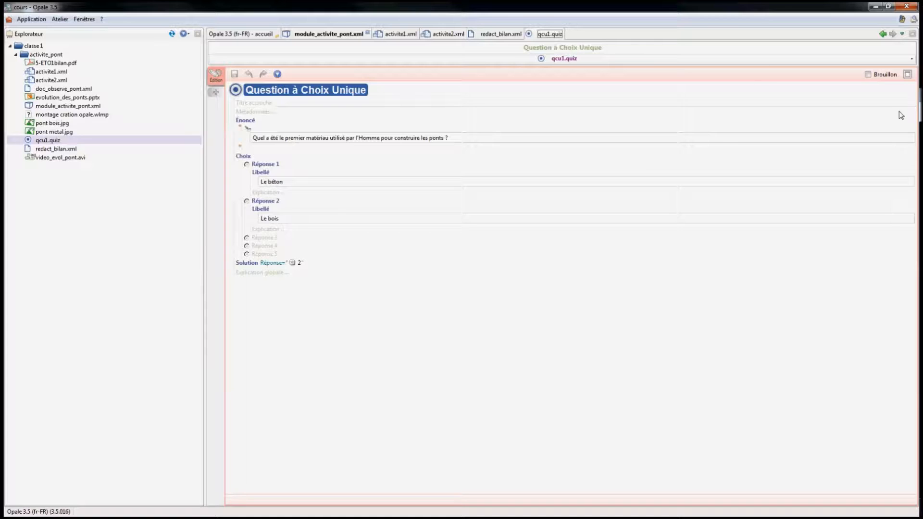
# - Add a Grain de contenu to the module below the QCU exercise and create its item named "synthese_evo"
pyautogui.click(329, 33)
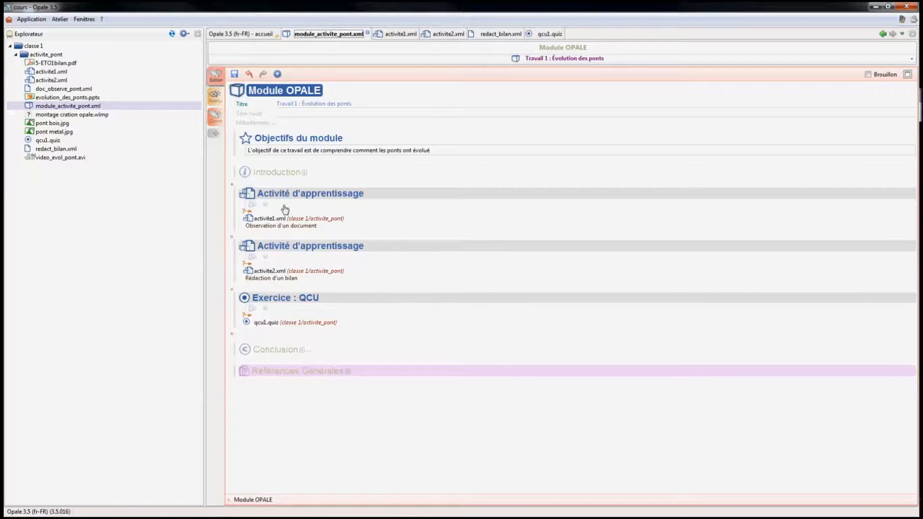
pyautogui.click(233, 335)
pyautogui.click(255, 373)
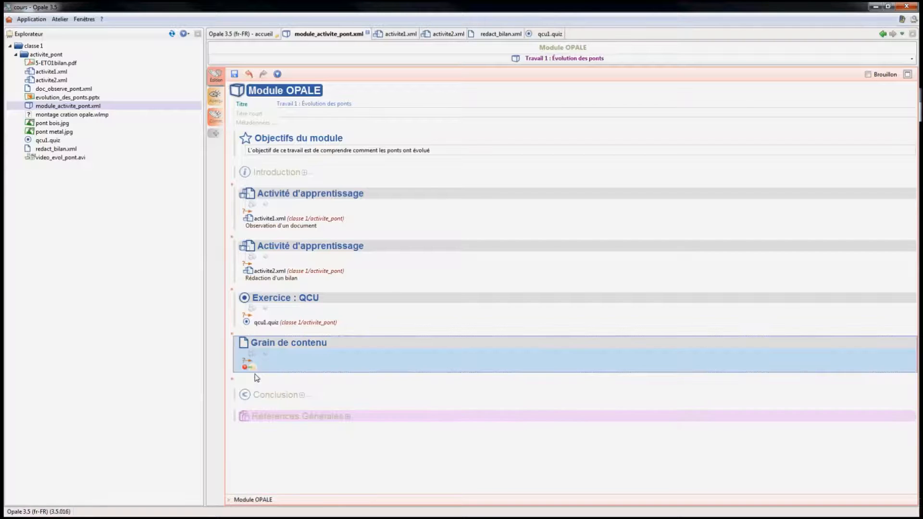
pyautogui.click(251, 368)
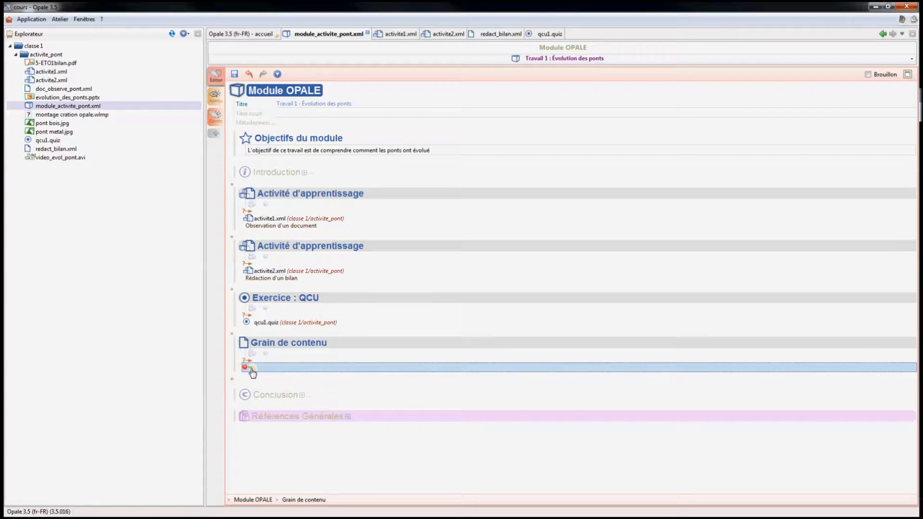
pyautogui.click(277, 397)
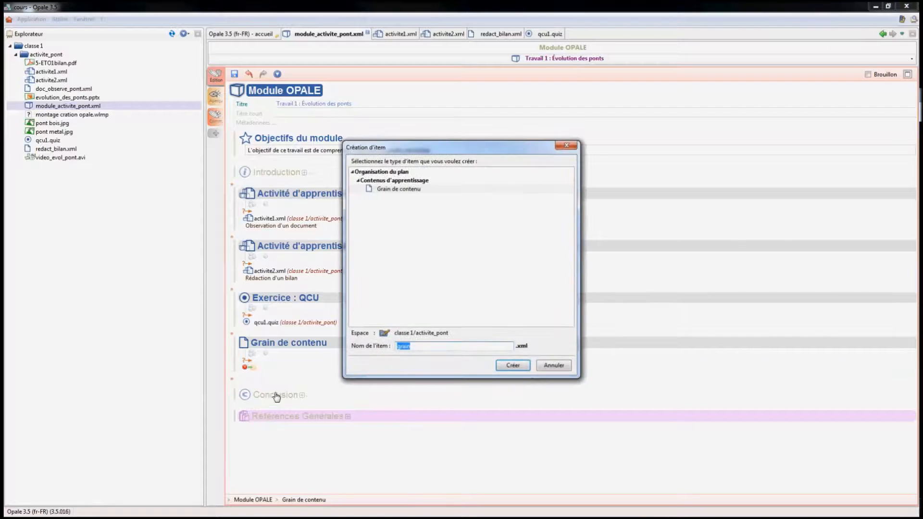
pyautogui.write('synthese_e')
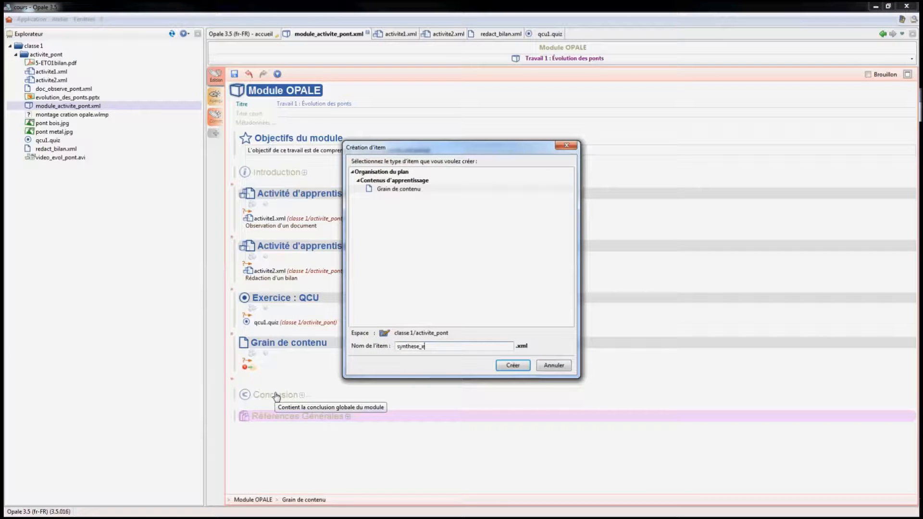
pyautogui.write('vo')
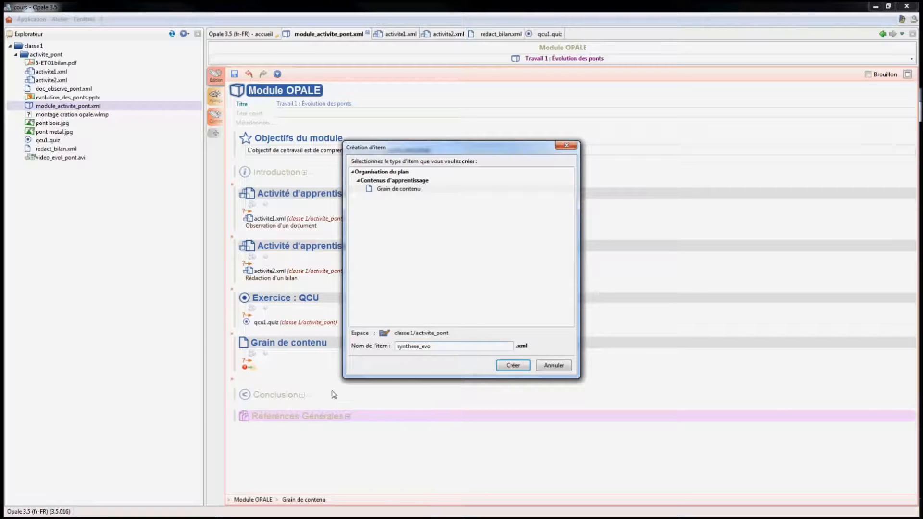
pyautogui.click(510, 365)
# - Title the synthese_evo grain "Téléchargez ce fichier, il s'agit de la synthèse de ce qu'il faut retenir !" and enter the Information text "Synthèse 1"
pyautogui.doubleClick(290, 373)
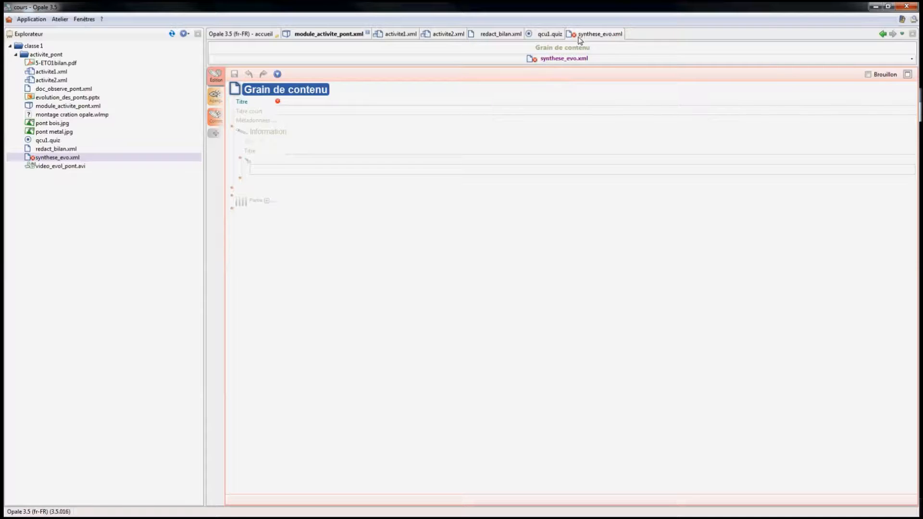
pyautogui.click(362, 101)
pyautogui.write("Téléchargez ce fichier, il s'agit de la synthèse de ce qu'il faut retenir !")
pyautogui.click(284, 173)
pyautogui.write('Synthèse 1')
pyautogui.press('Return')
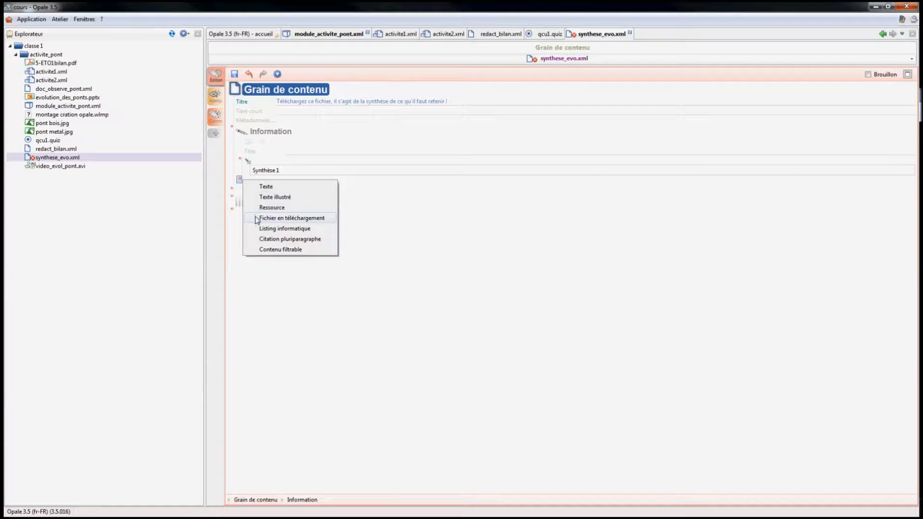
# - Add a Fichier en téléchargement element below the Information text and attach 5-ETO1bilan.pdf to it
pyautogui.click(255, 219)
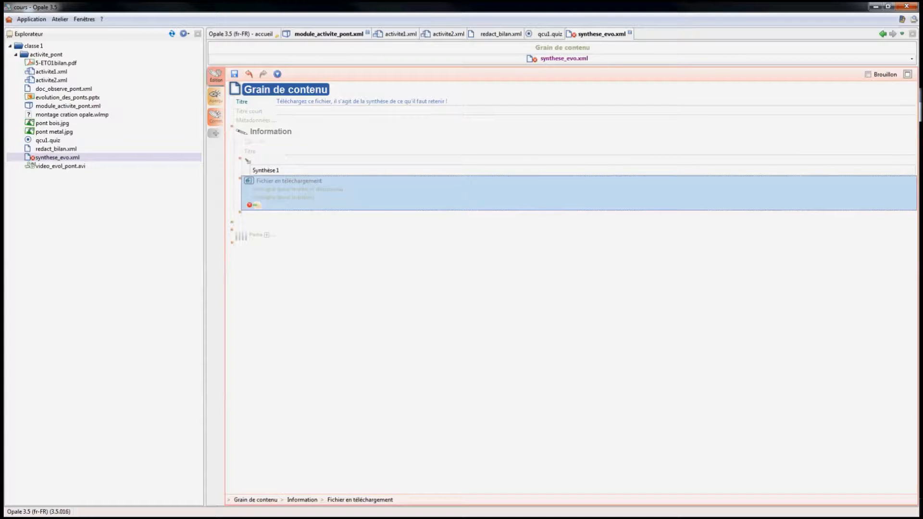
pyautogui.moveTo(922, 163); pyautogui.dragTo(504, 206)
pyautogui.click(434, 273)
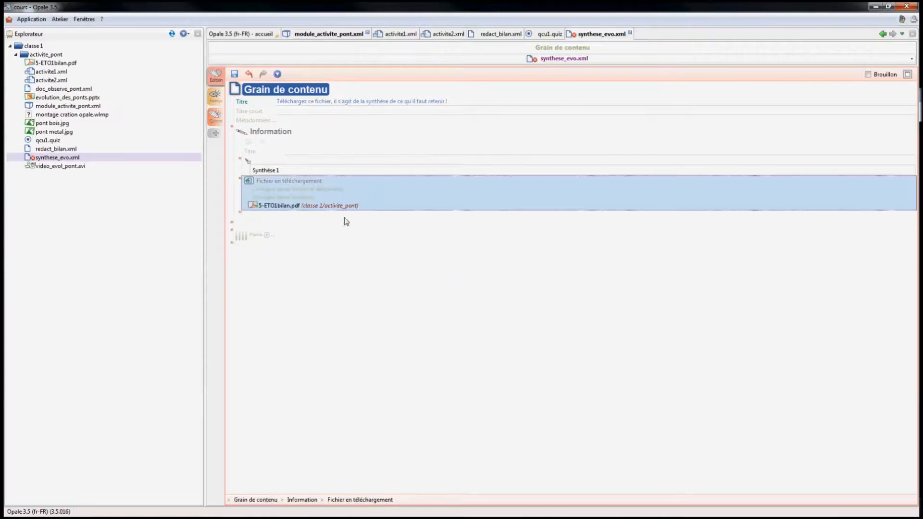
# - Save the synthese_evo content grain and the module_activite_pont module
pyautogui.click(234, 74)
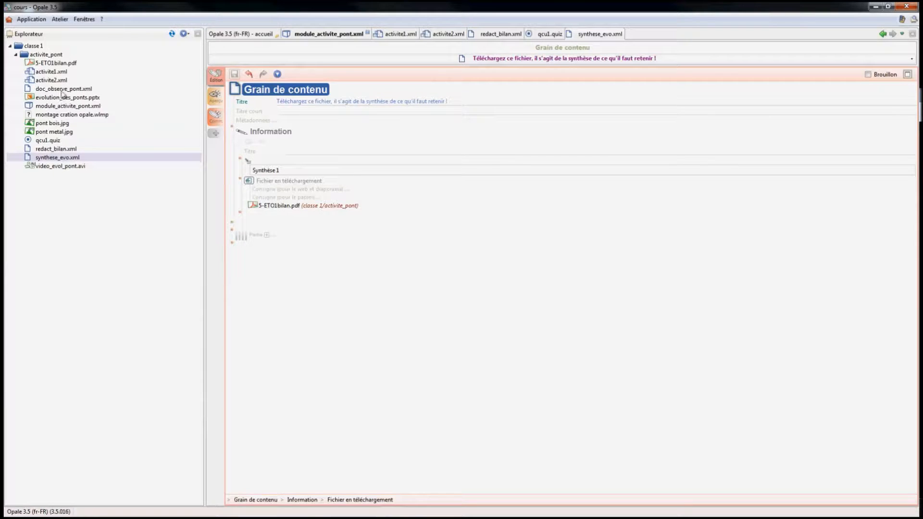
pyautogui.click(358, 34)
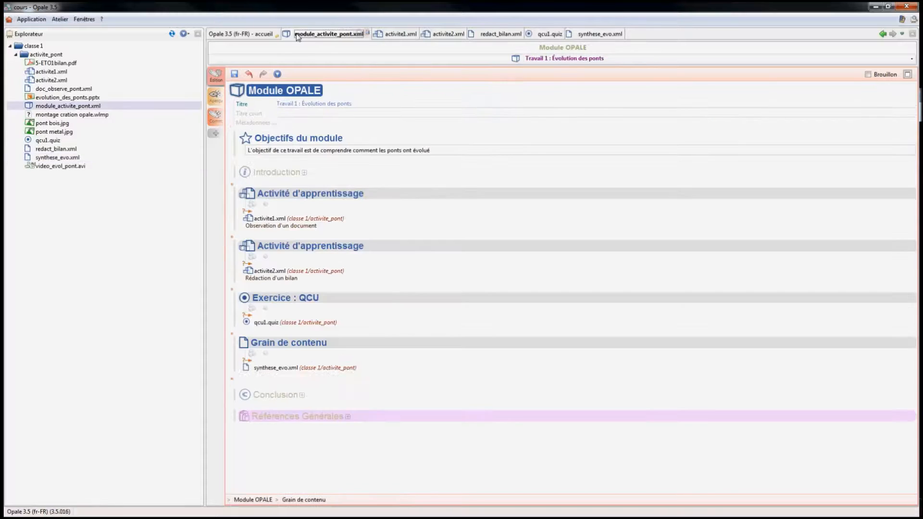
pyautogui.click(234, 75)
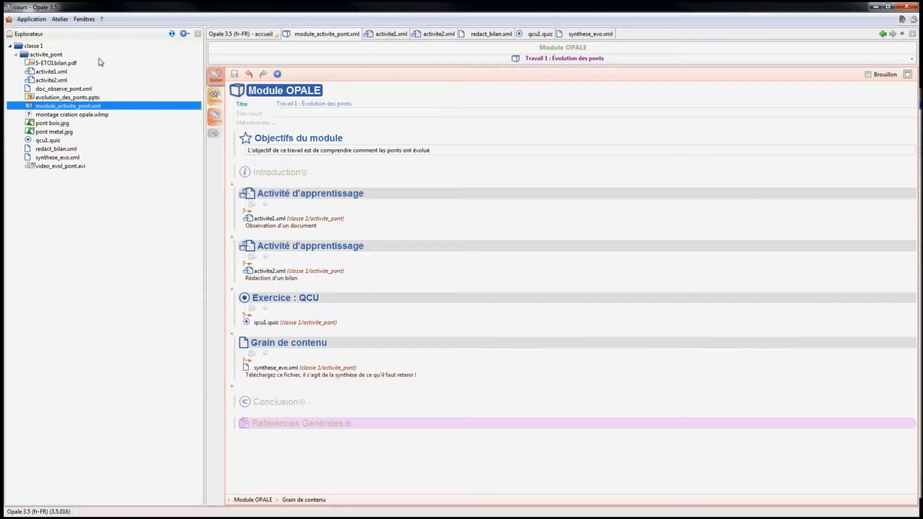
# - Create a Support Web item named "activite_pont_web" in the activite_pont space
pyautogui.click(52, 54)
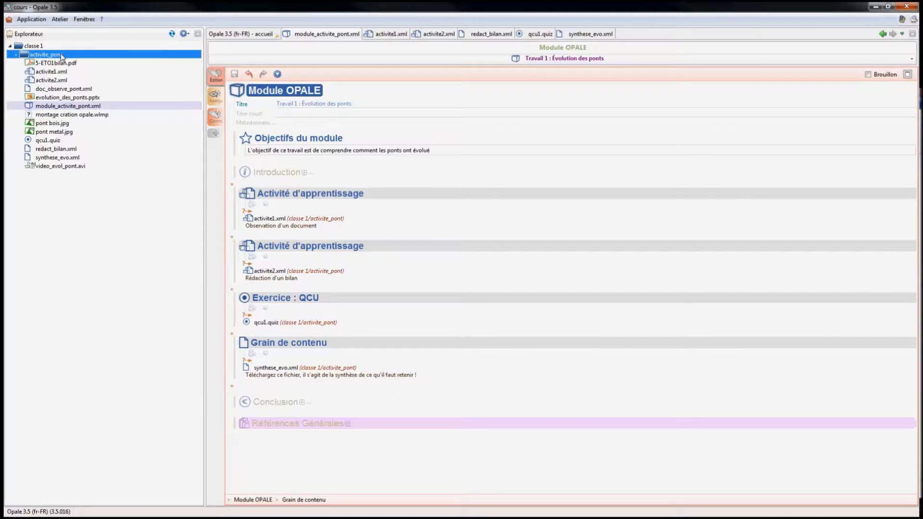
pyautogui.rightClick(62, 57)
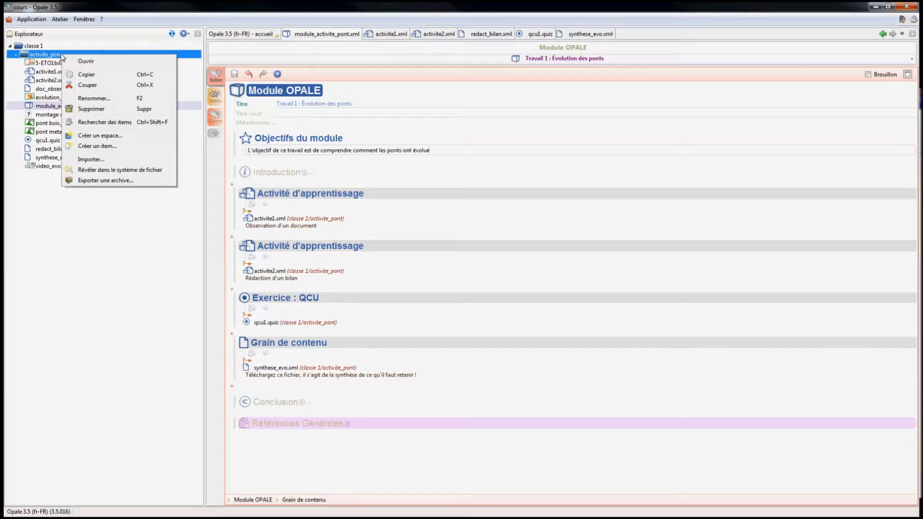
pyautogui.click(91, 146)
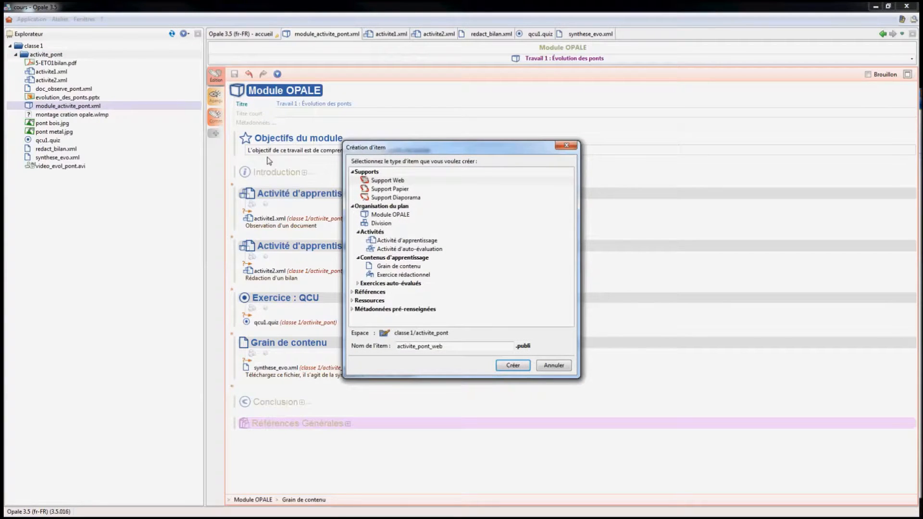
pyautogui.click(380, 182)
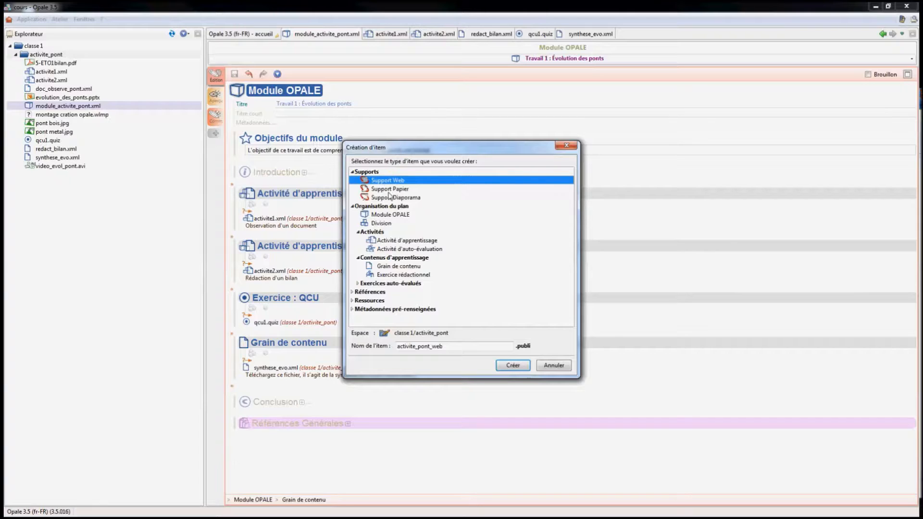
pyautogui.click(475, 347)
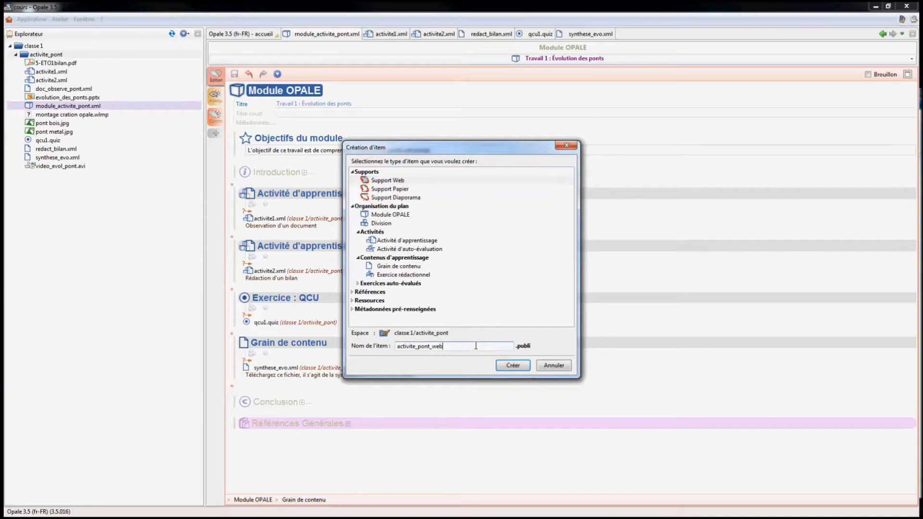
pyautogui.click(509, 367)
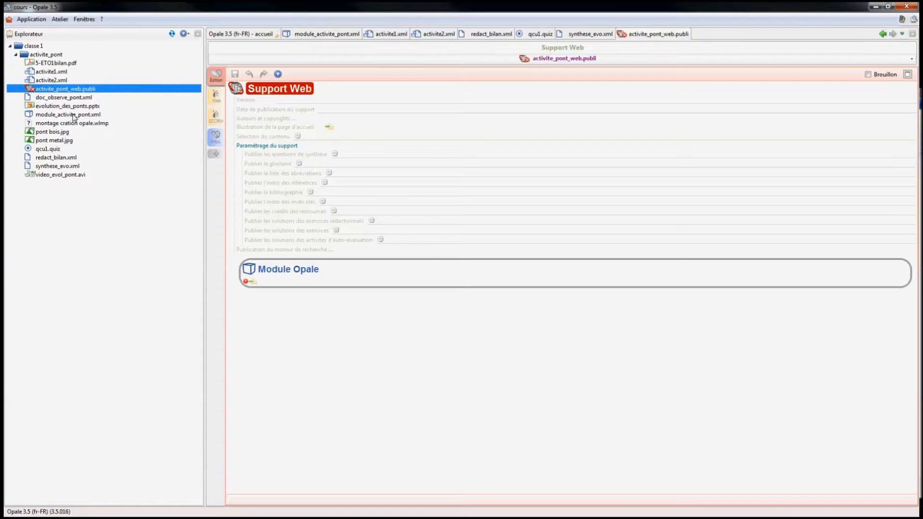
# - Link module_activite_pont.xml to the web support's Module Opale section and save the support
pyautogui.click(73, 116)
pyautogui.moveTo(75, 117); pyautogui.dragTo(257, 284)
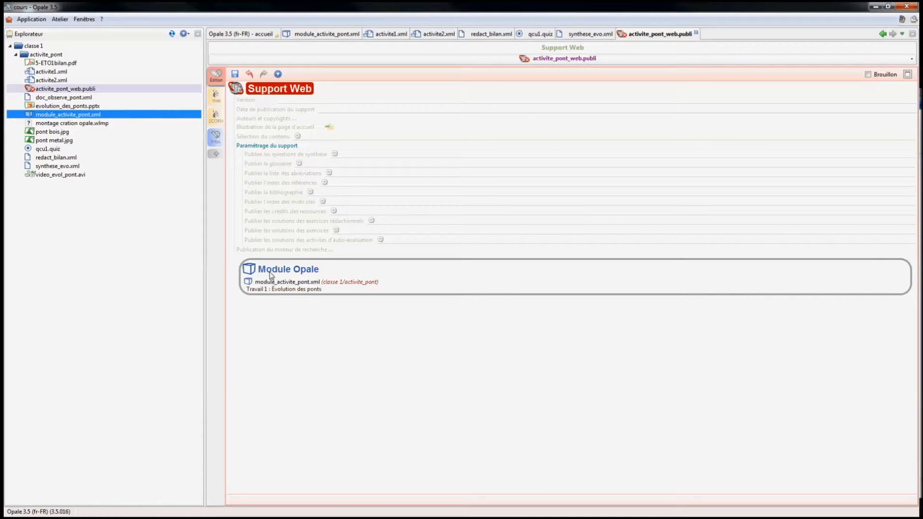
pyautogui.click(235, 75)
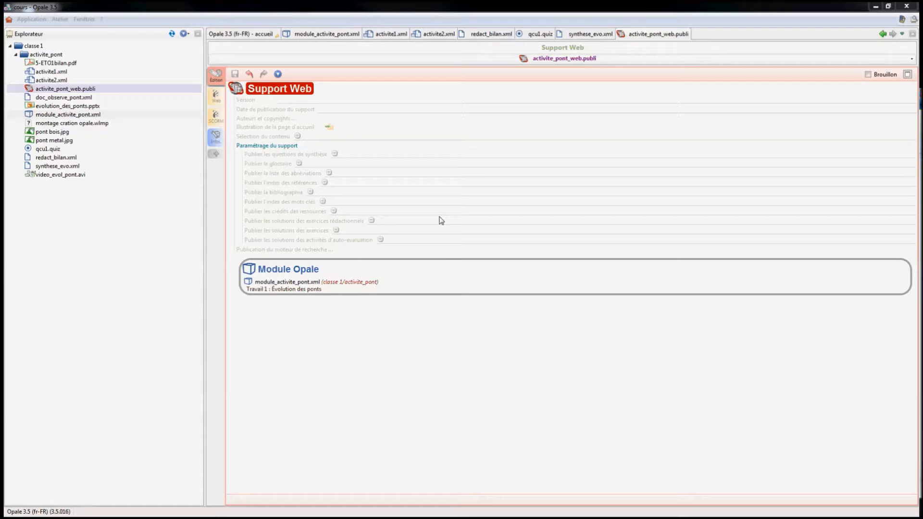
# - Generate the web publication of the support and start the published module in the browser
pyautogui.click(216, 97)
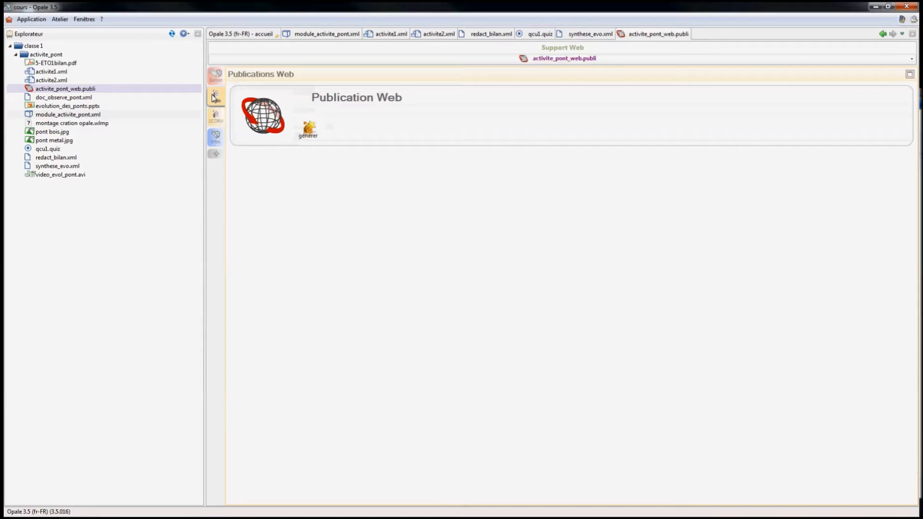
pyautogui.click(314, 131)
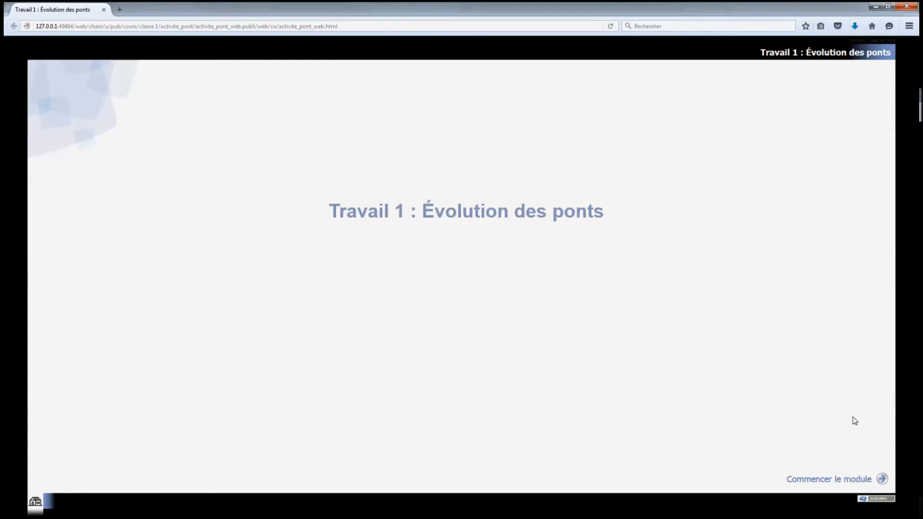
pyautogui.click(850, 480)
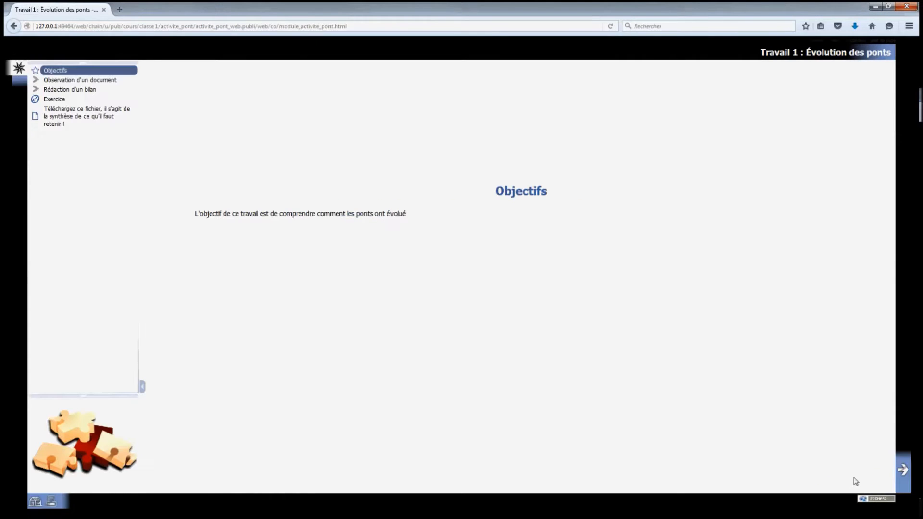
# - Page through the published module, playing the video on the L'évolution des ponts page, and advance to Rédaction d'un bilan
pyautogui.click(908, 469)
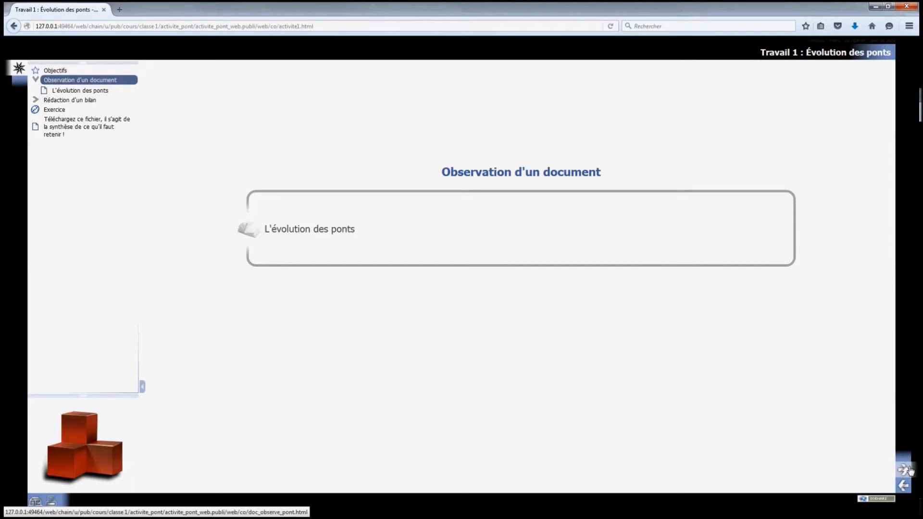
pyautogui.click(908, 469)
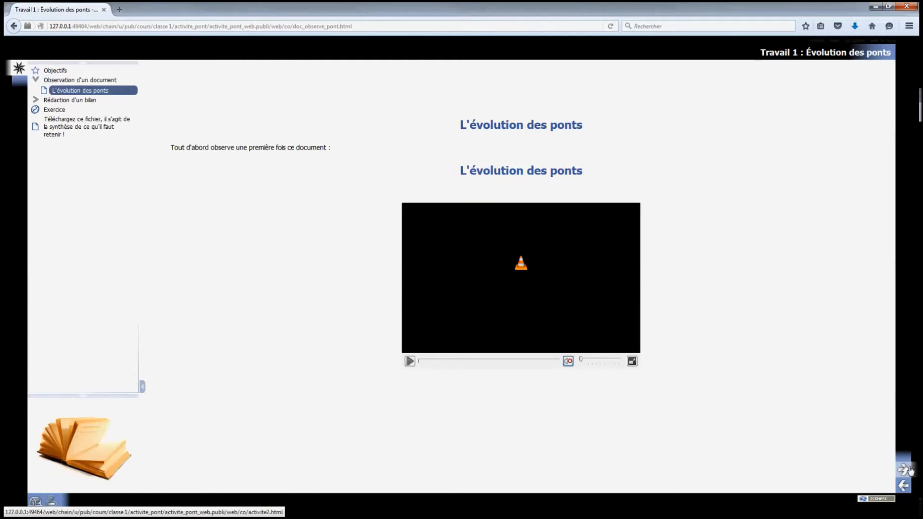
pyautogui.click(410, 361)
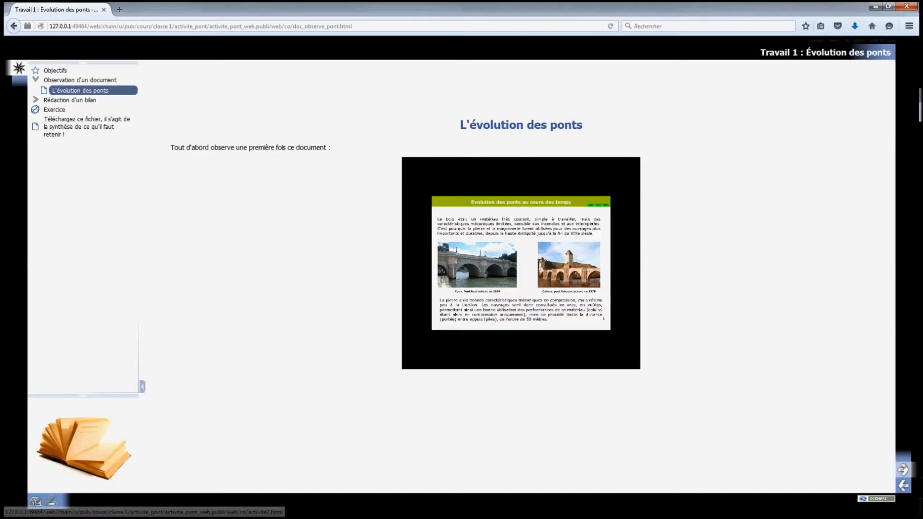
pyautogui.click(903, 470)
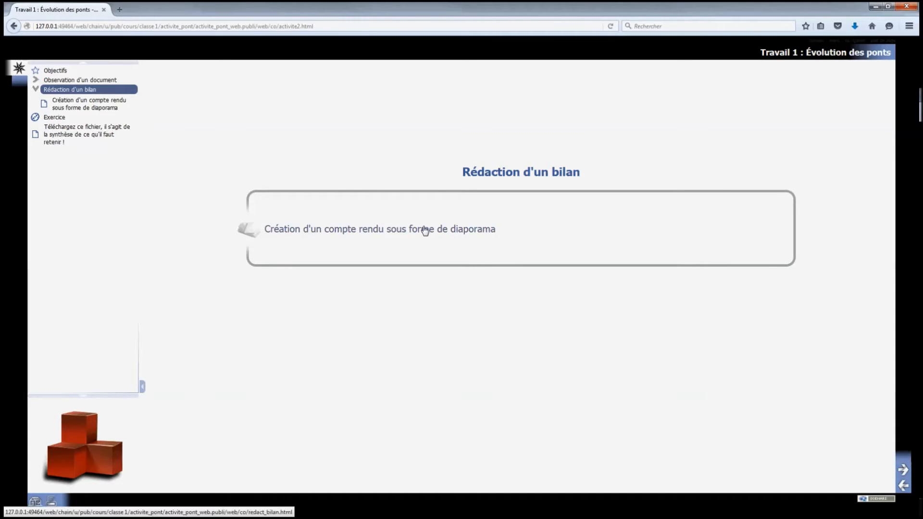